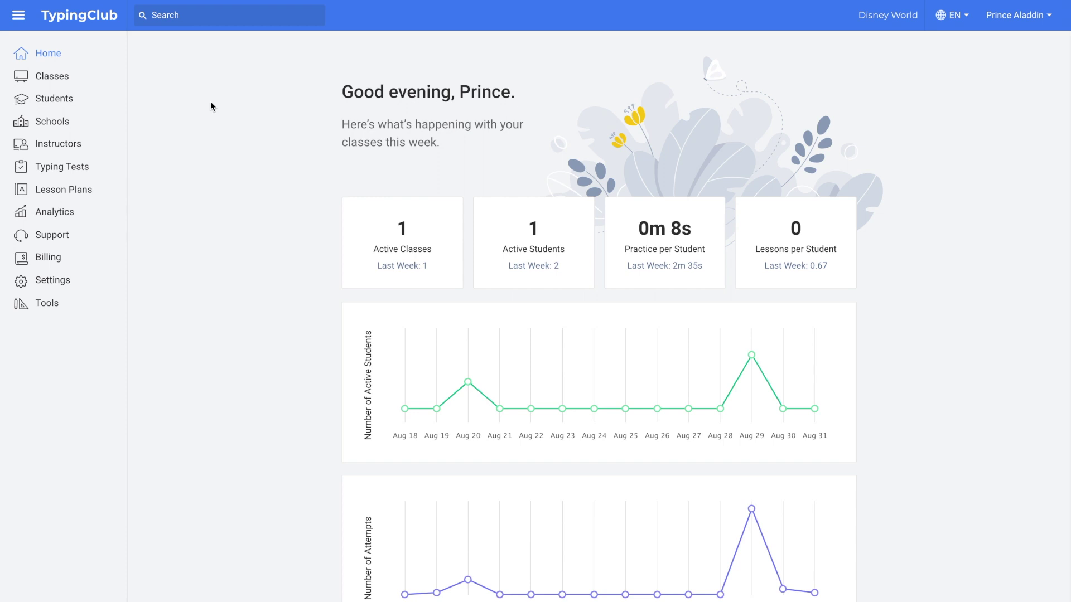
Open Account Settings and review the login, instructor permission and student options.
left_click(57, 284)
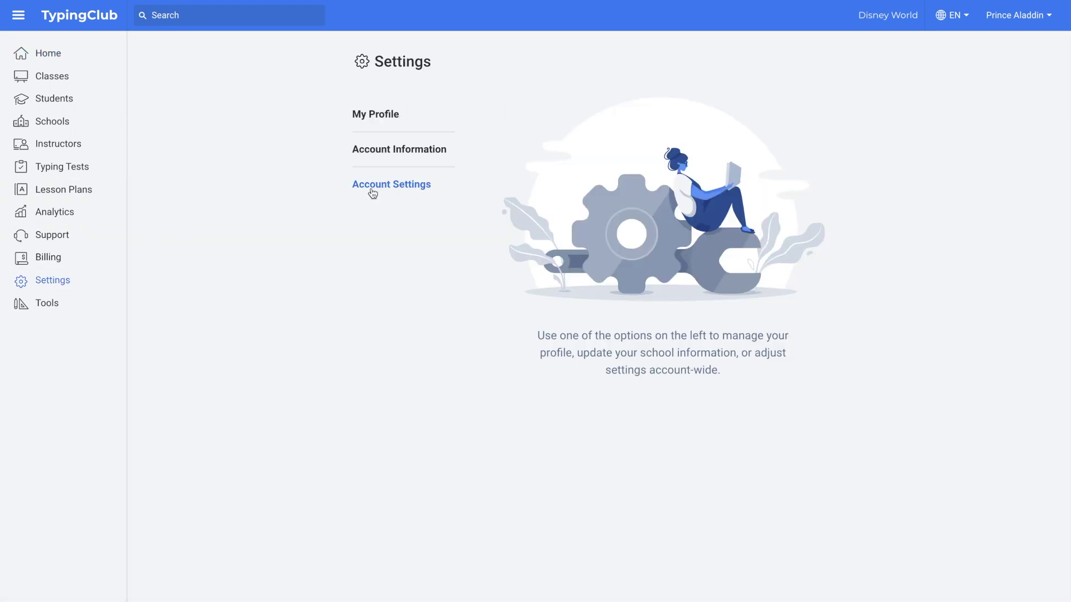
left_click(404, 184)
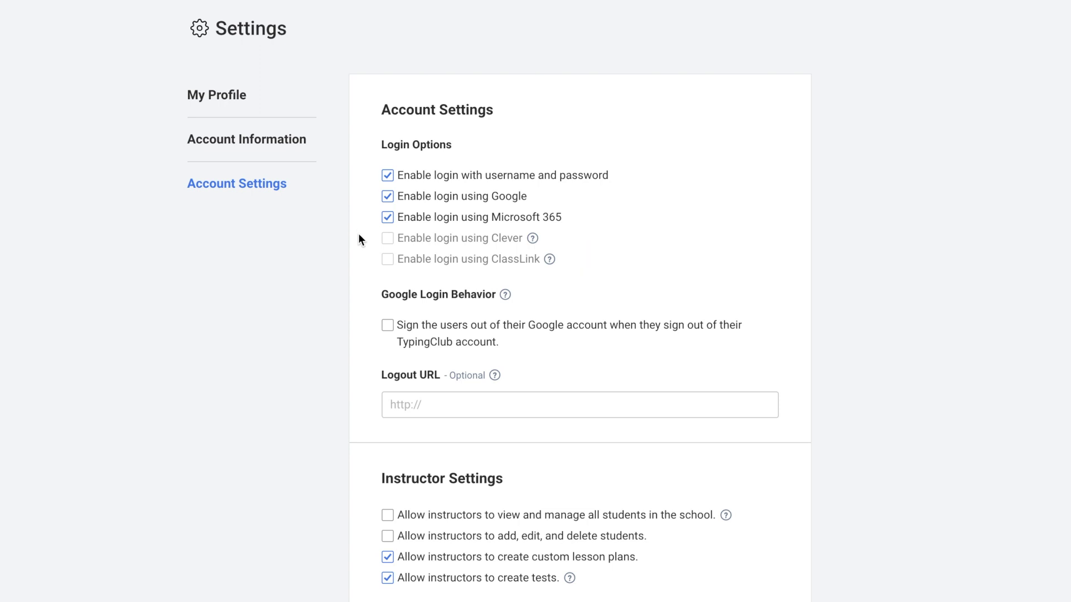
scroll(357, 251, "down", 1)
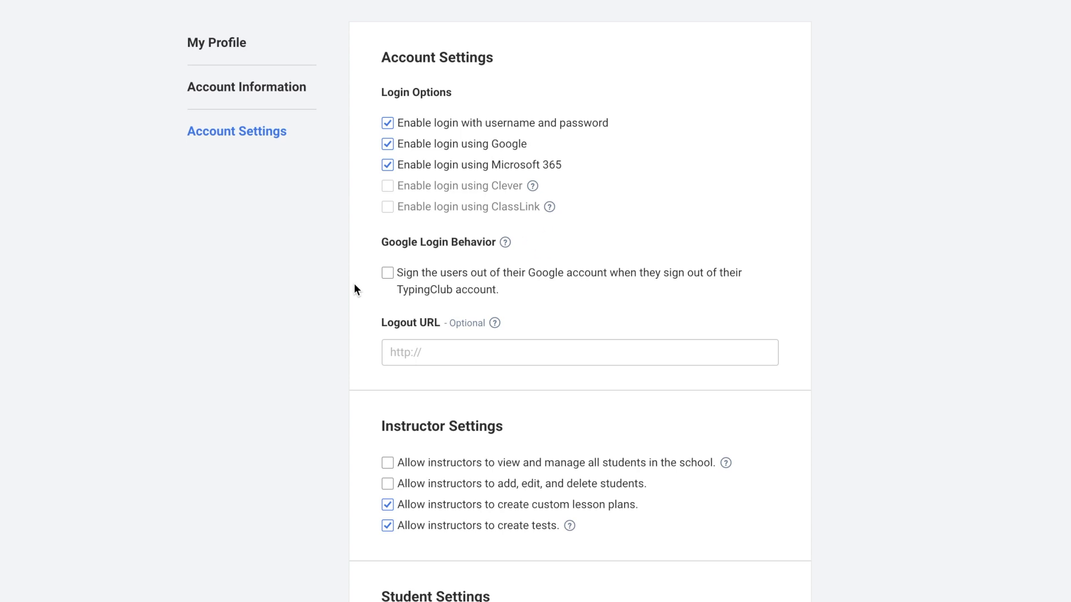
scroll(354, 285, "down", 1)
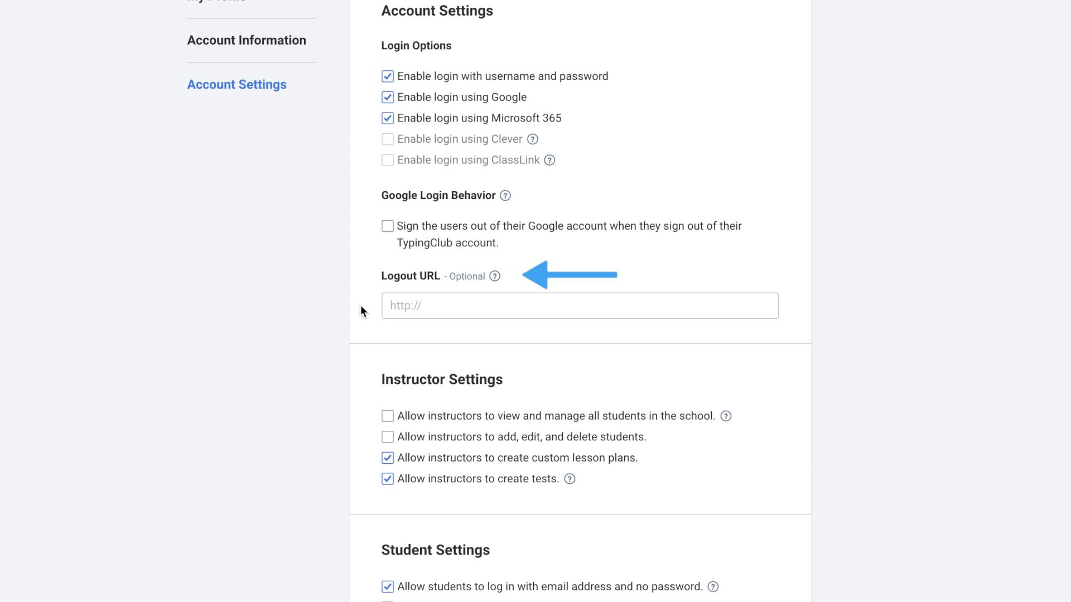
scroll(365, 389, "down", 3)
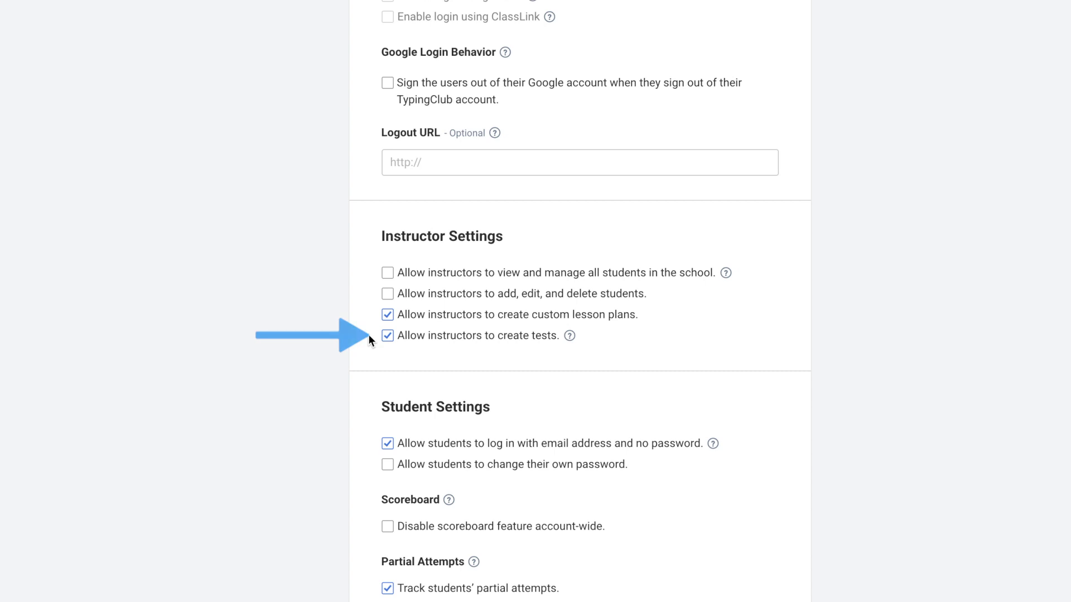
scroll(360, 394, "down", 1)
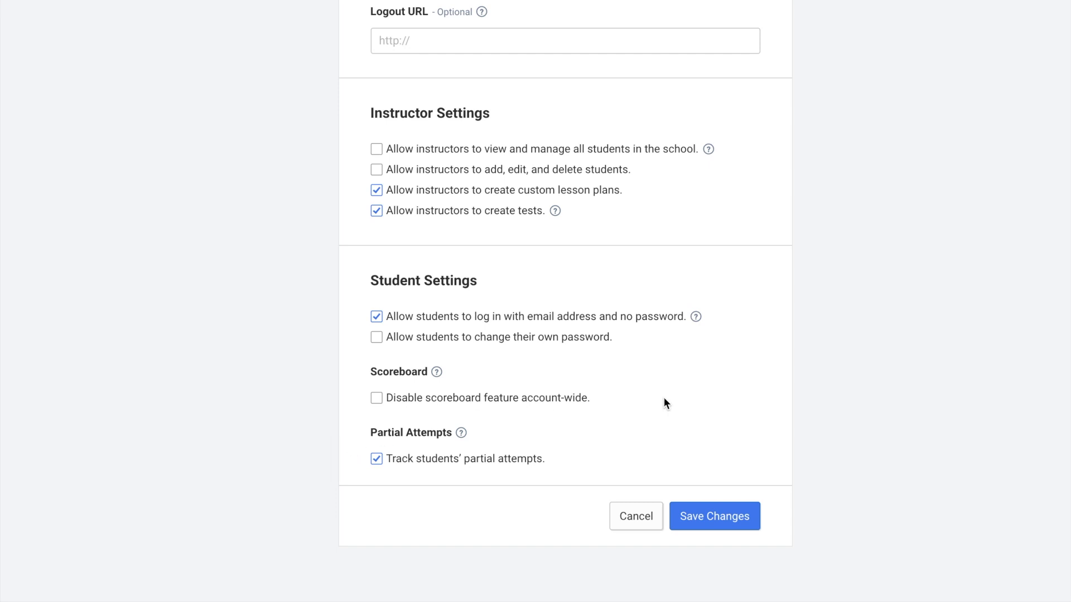
Save the changes on the Account Settings form.
left_click(708, 519)
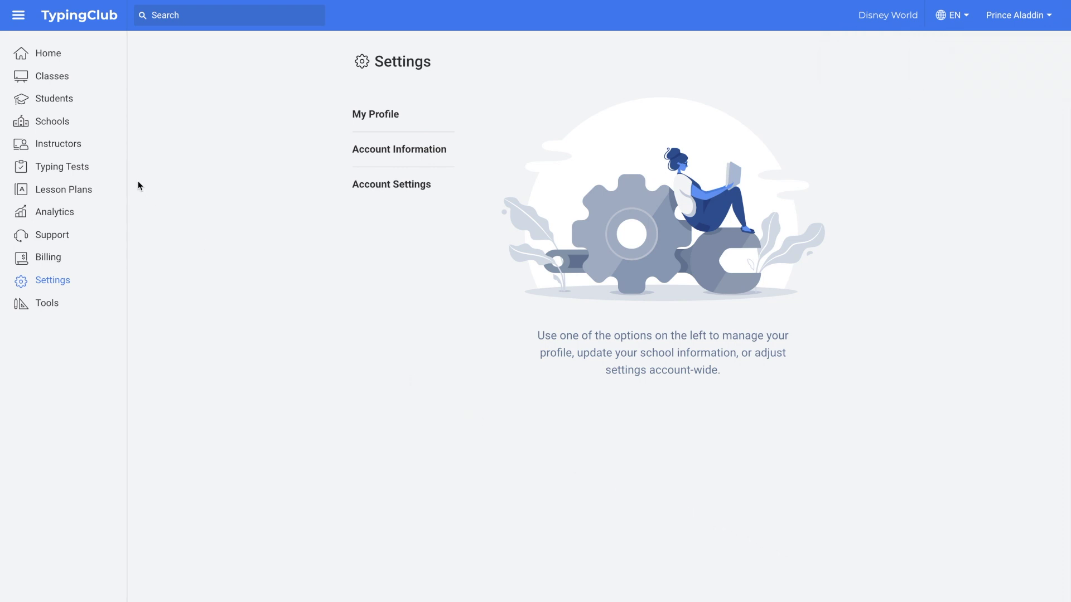
Edit the Disney Land School Admin instructor and bring up the Roles school picker.
left_click(59, 147)
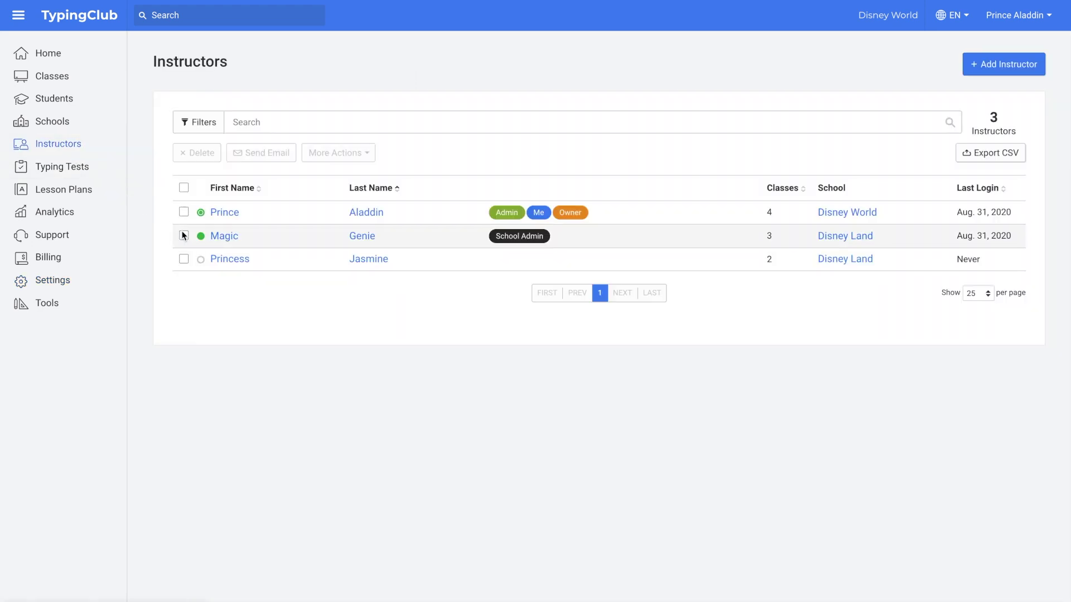
left_click(224, 237)
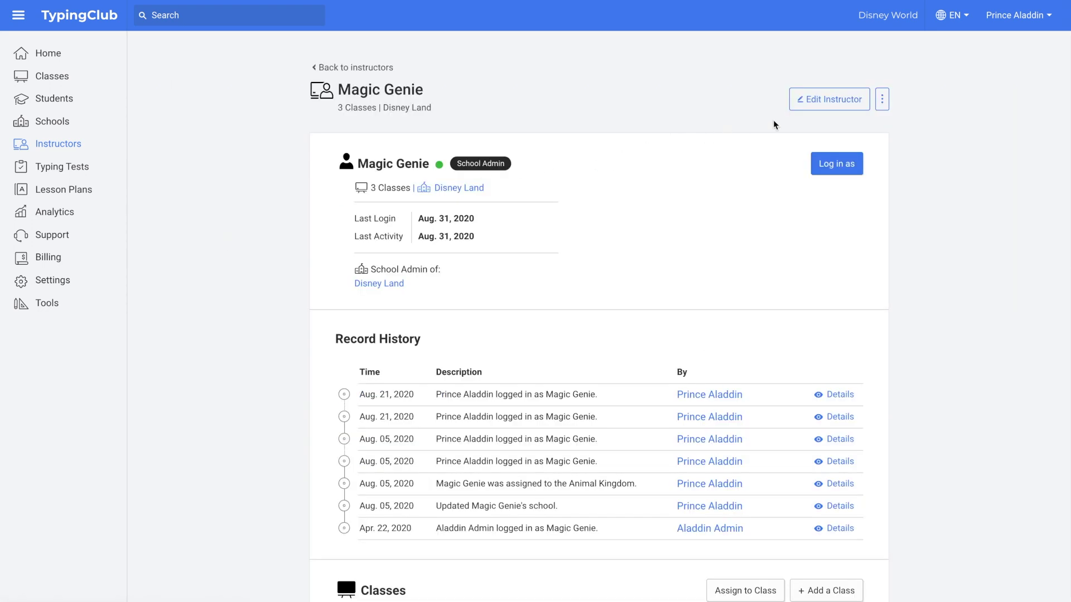
left_click(830, 99)
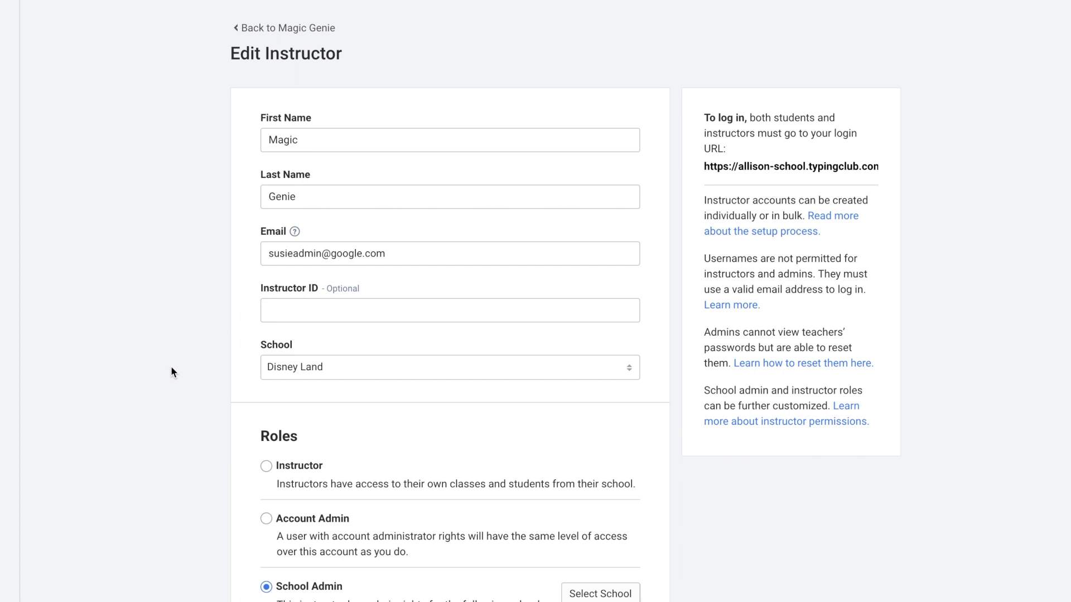
scroll(170, 366, "down", 4)
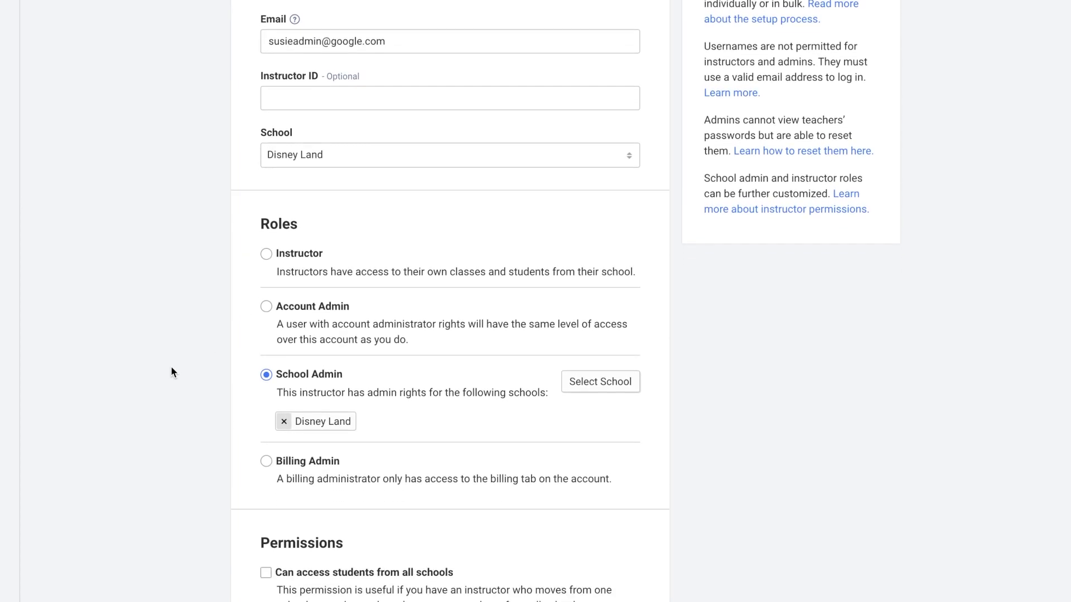
scroll(171, 369, "down", 1)
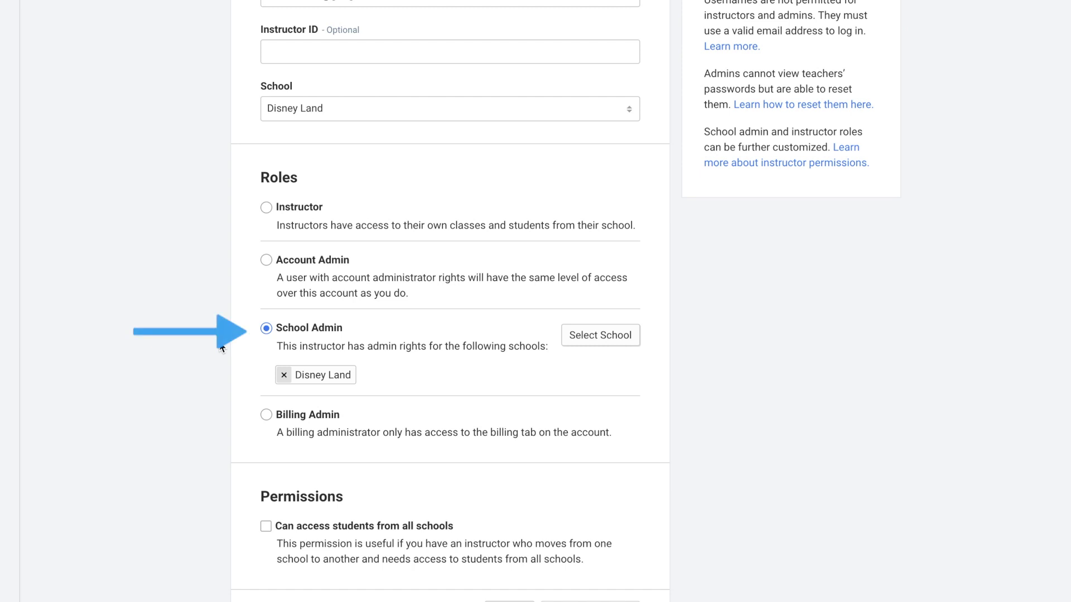
left_click(591, 341)
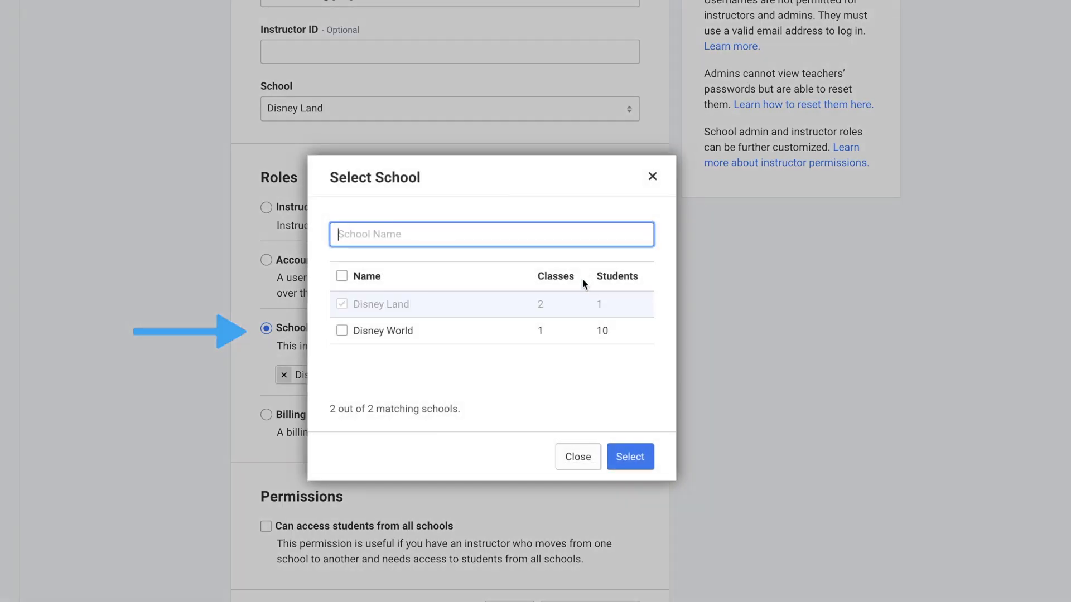
left_click(652, 178)
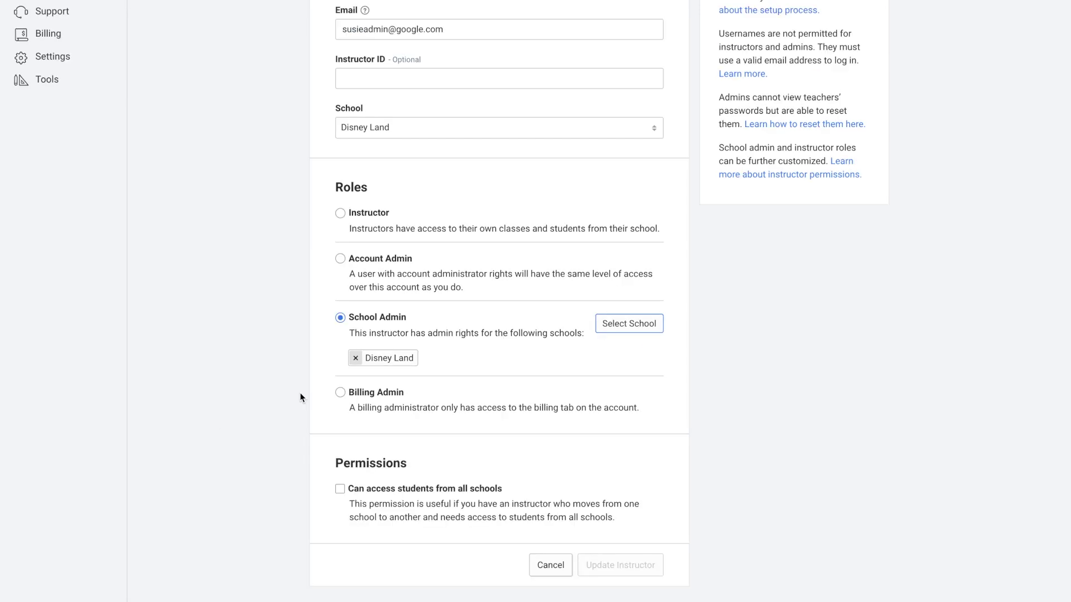
scroll(300, 398, "up", 5)
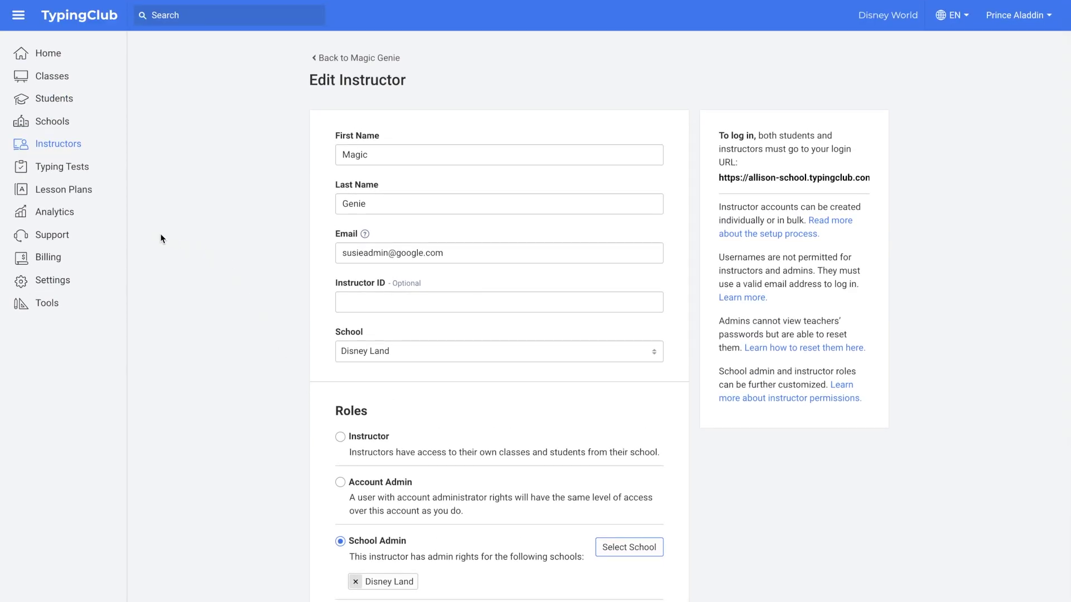
In Lesson Plans default settings, assign the Snow White plan to Pre-K.
left_click(75, 190)
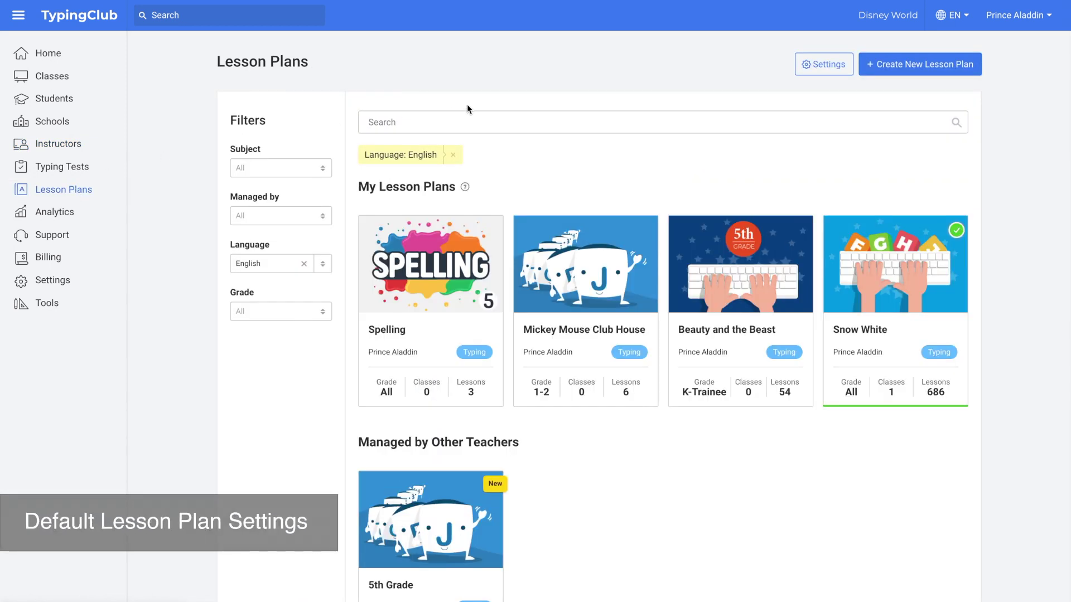
left_click(819, 64)
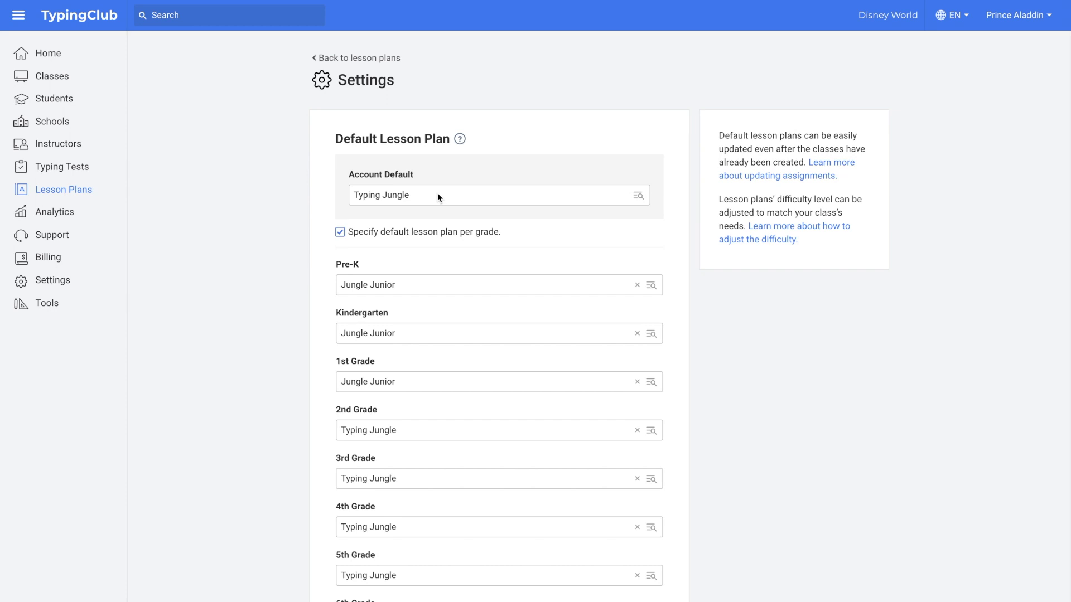
scroll(298, 287, "down", 1)
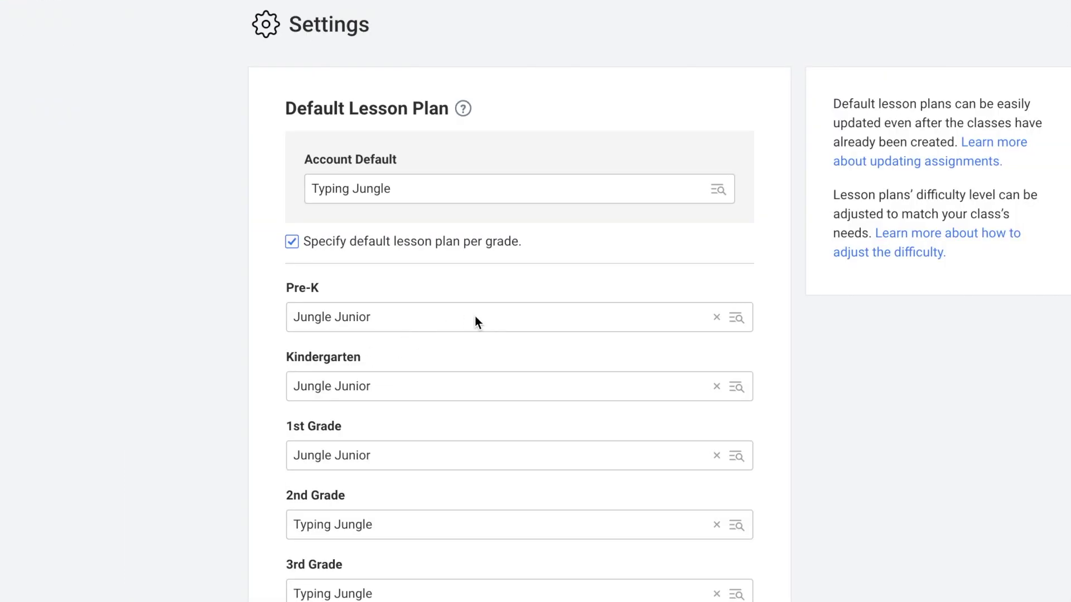
left_click(475, 316)
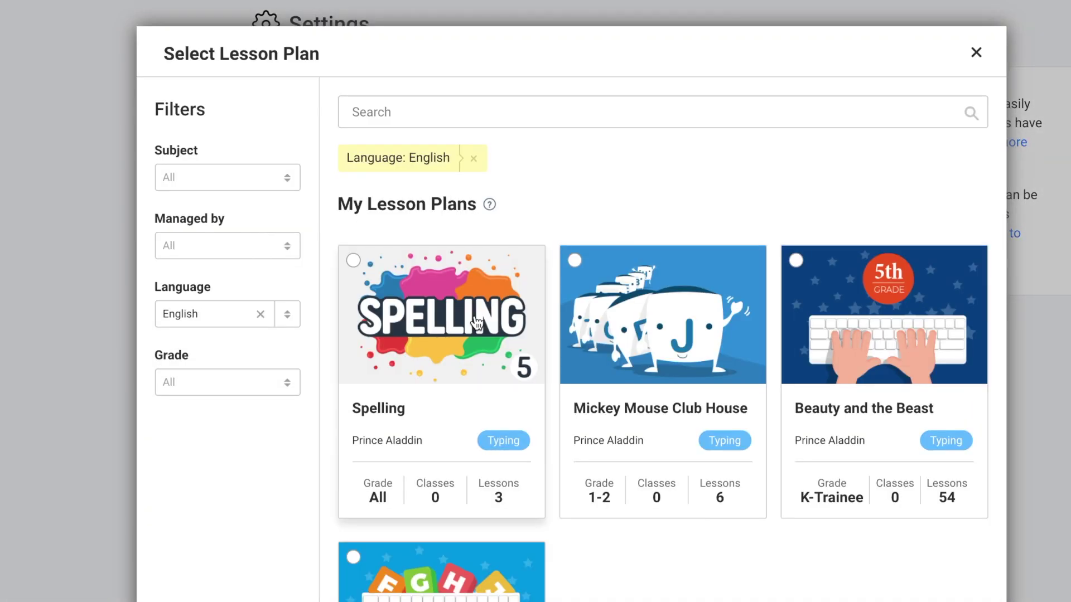
scroll(660, 532, "down", 2)
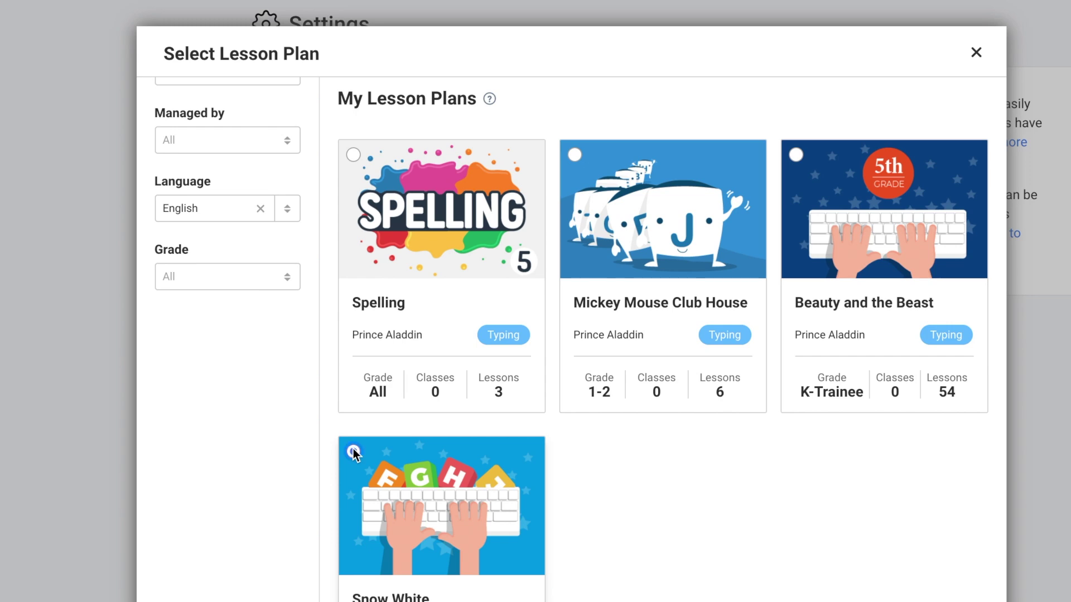
left_click(353, 450)
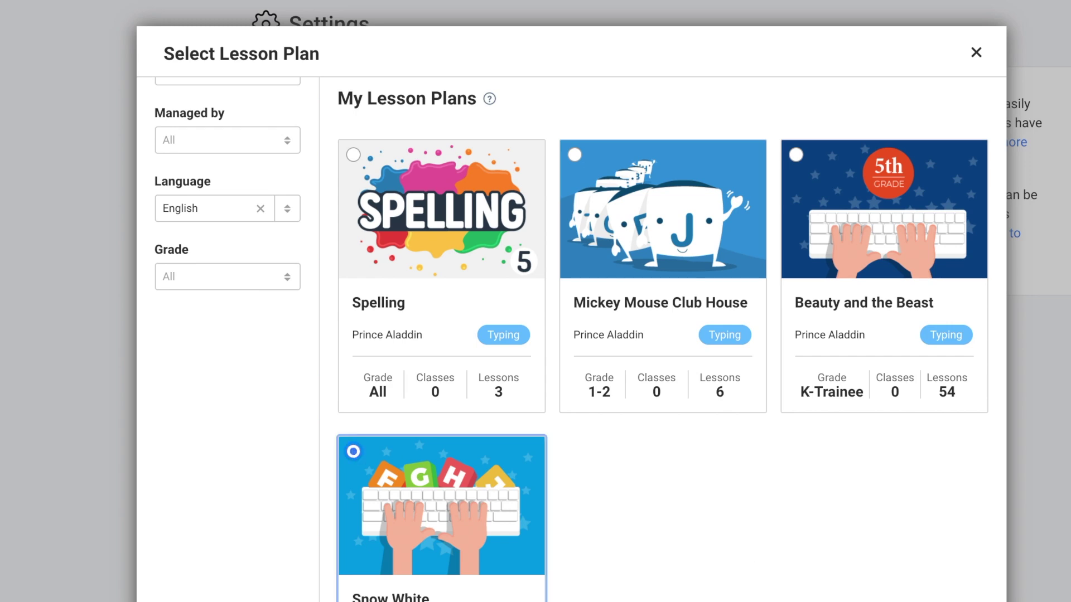
key("Return")
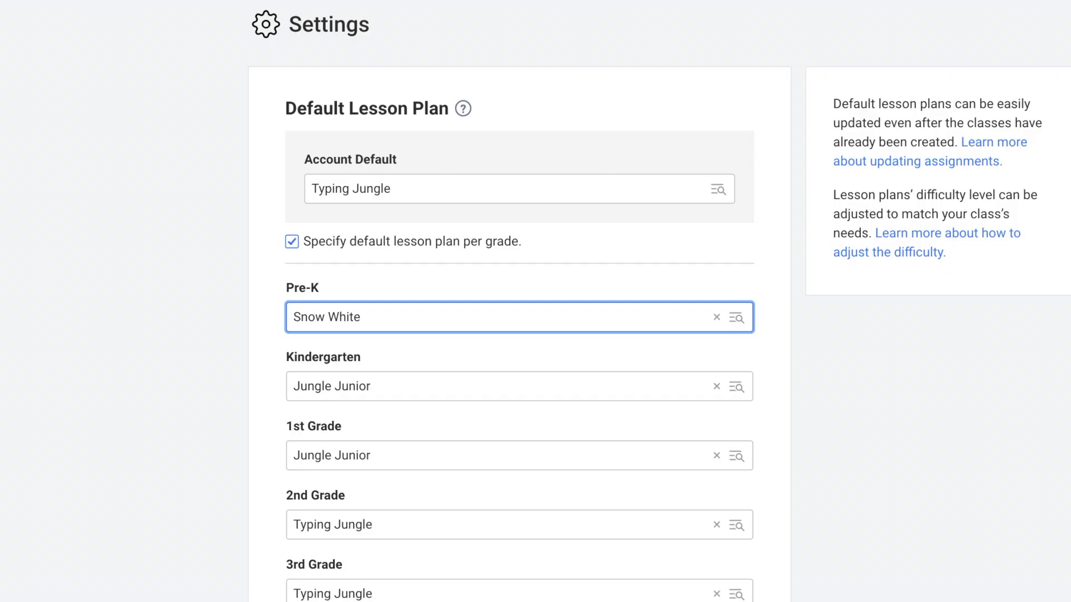
left_click(824, 480)
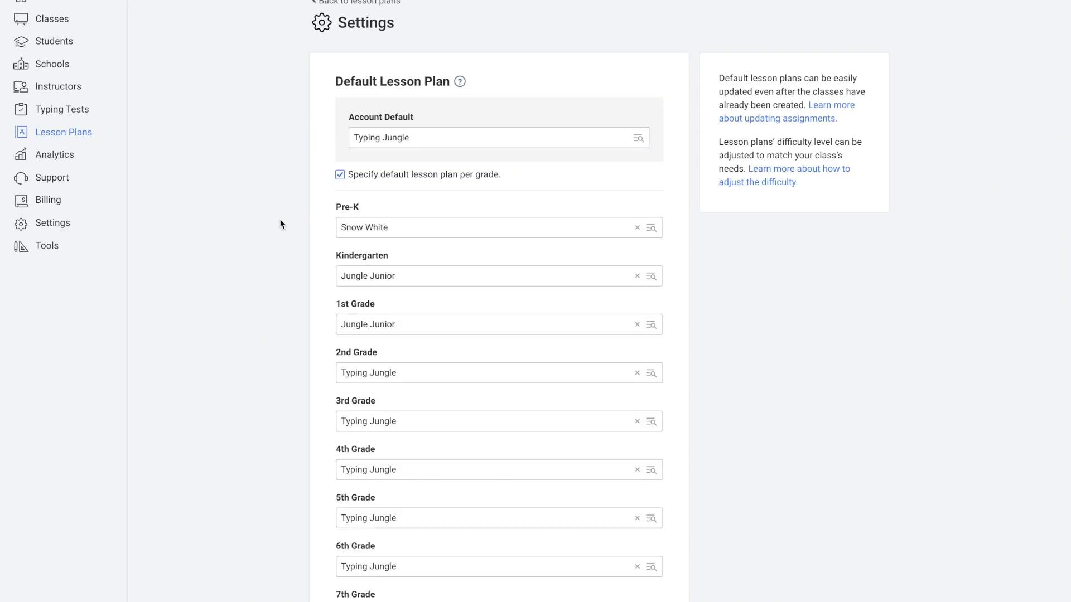
scroll(280, 223, "up", 2)
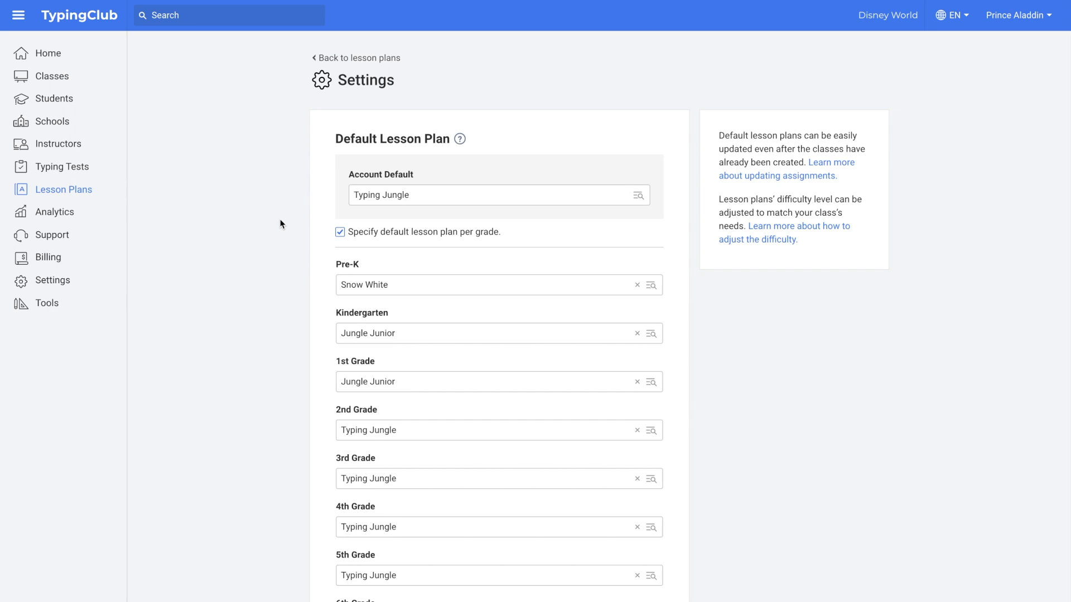
left_click(70, 98)
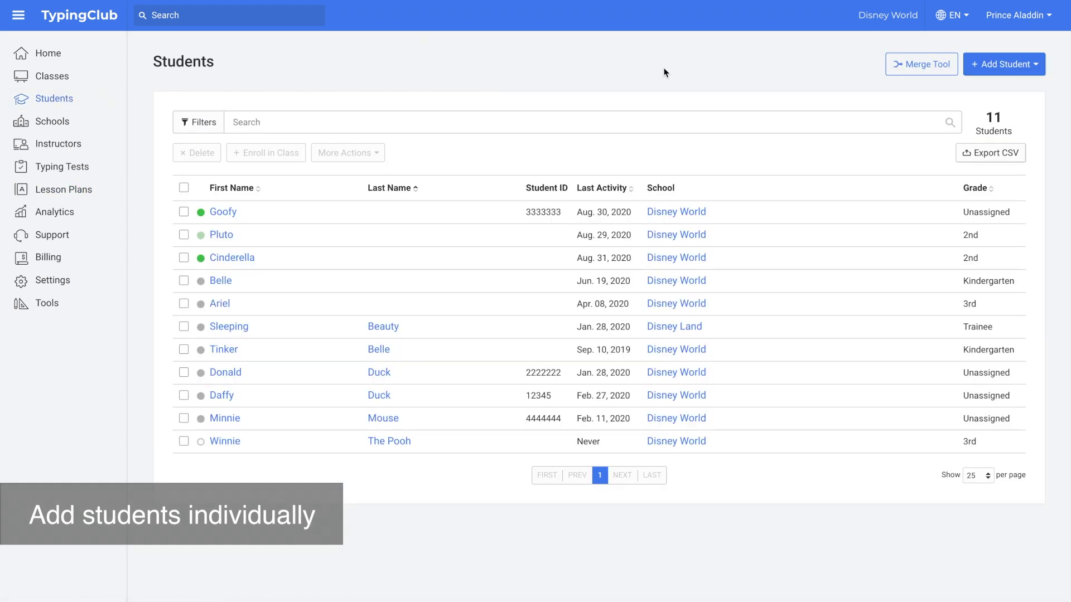
left_click(992, 65)
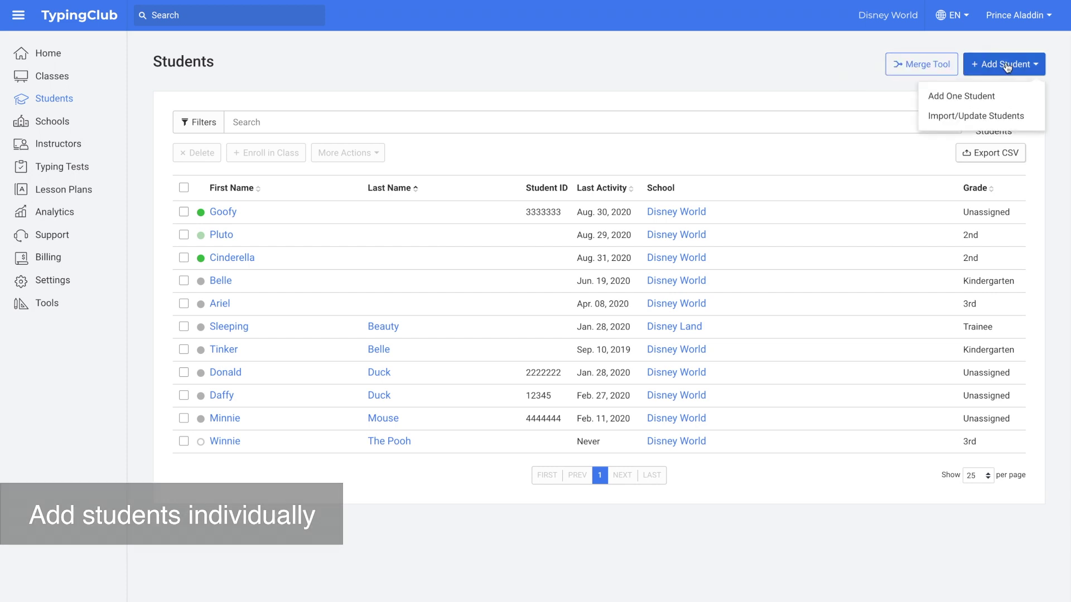
left_click(985, 97)
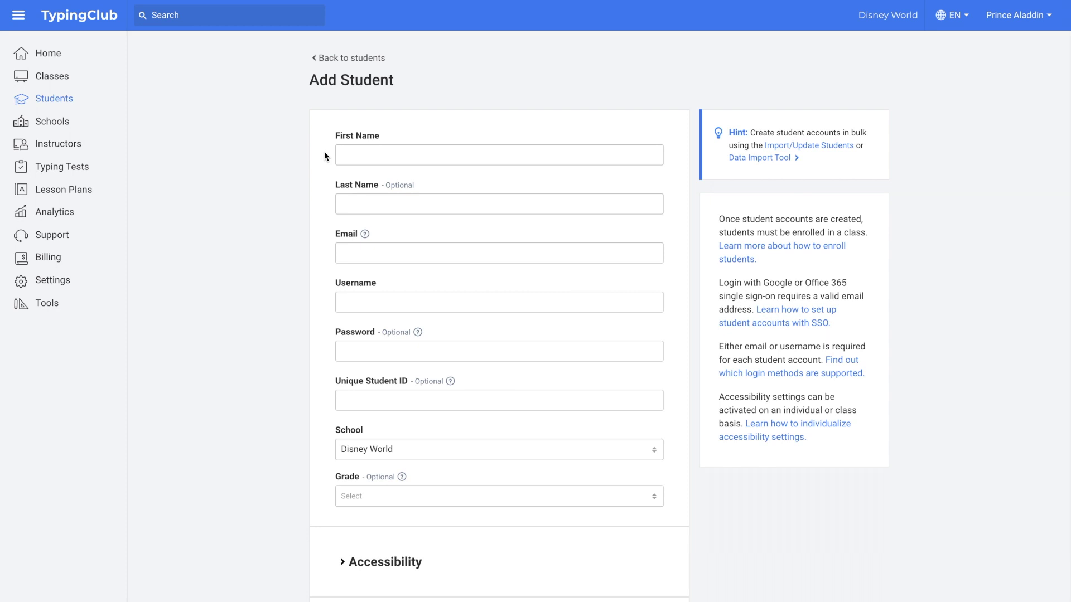
scroll(324, 156, "down", 1)
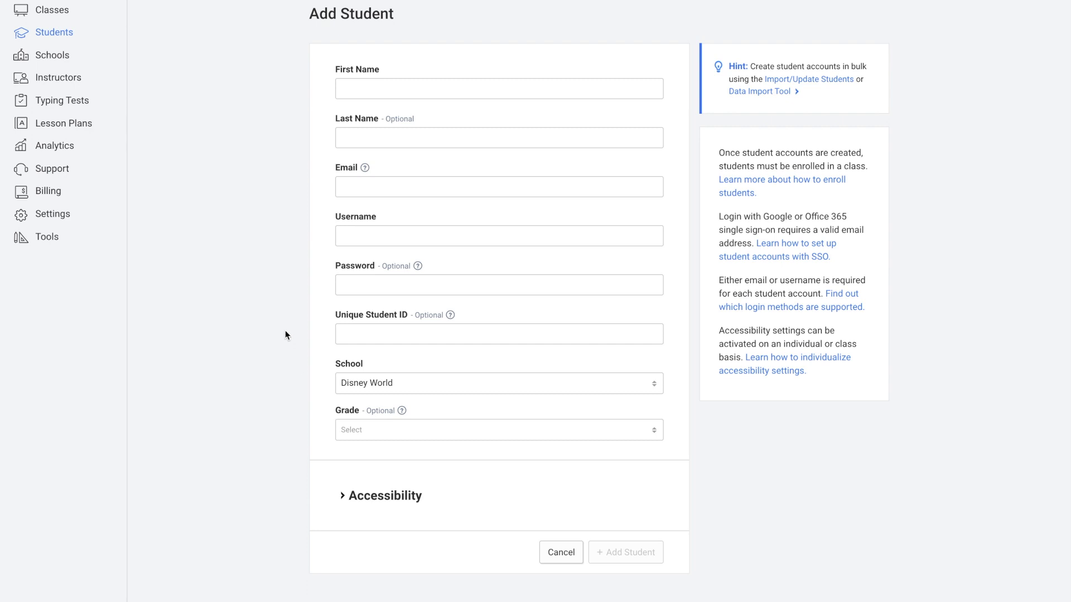
scroll(286, 335, "up", 1)
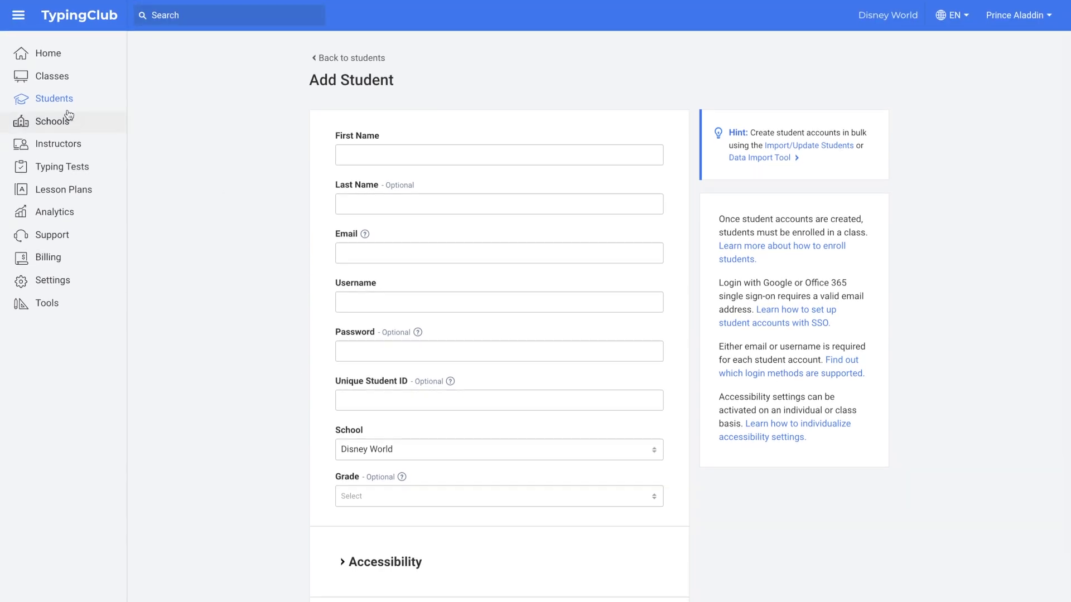
left_click(58, 78)
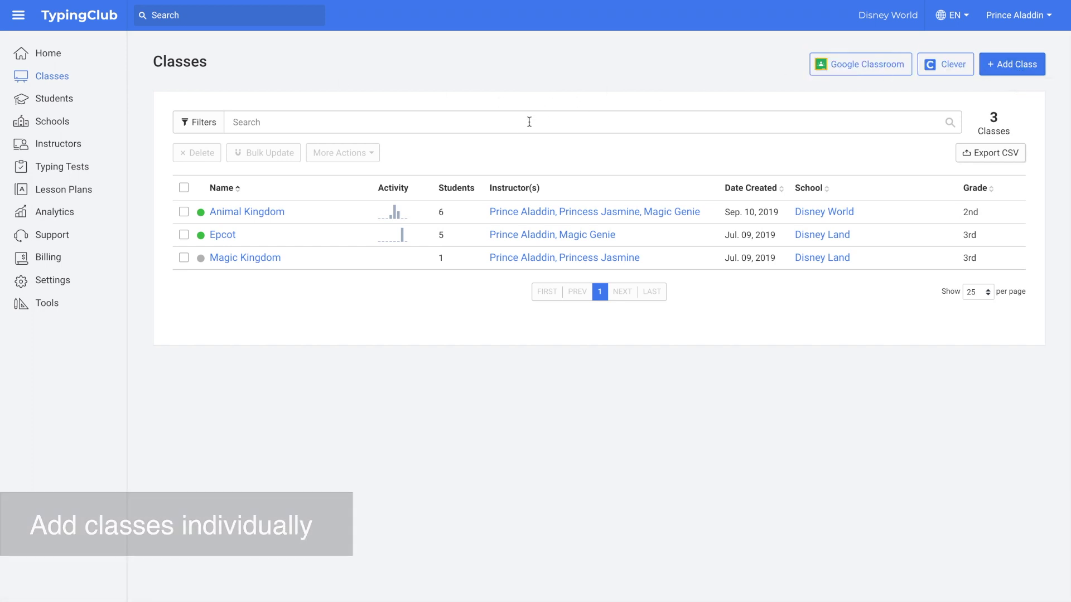
Enable class code joining for Animal Kingdom and update the class.
left_click(246, 213)
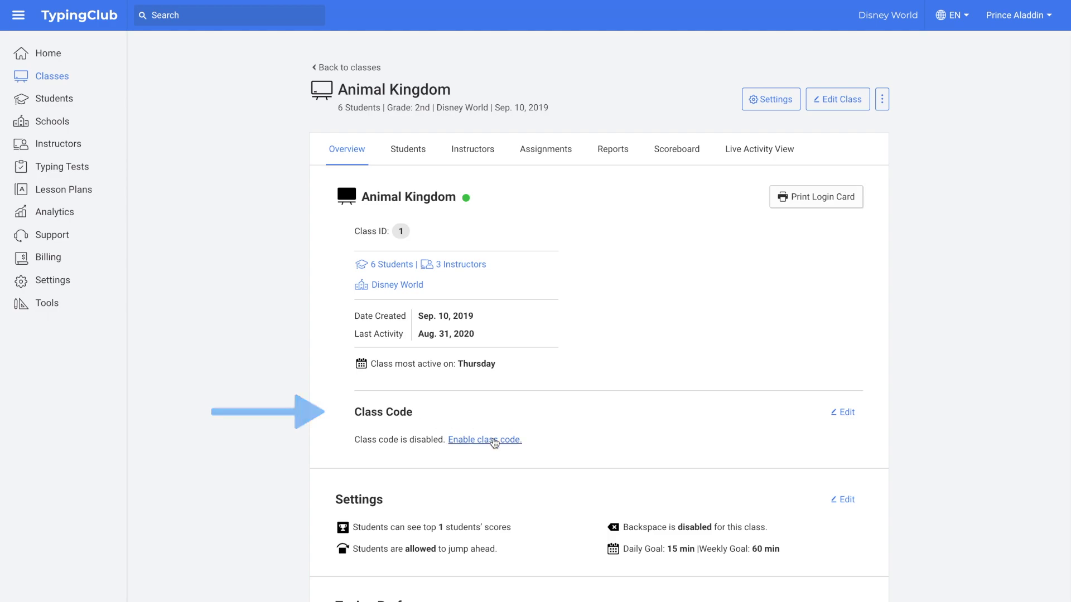
left_click(495, 440)
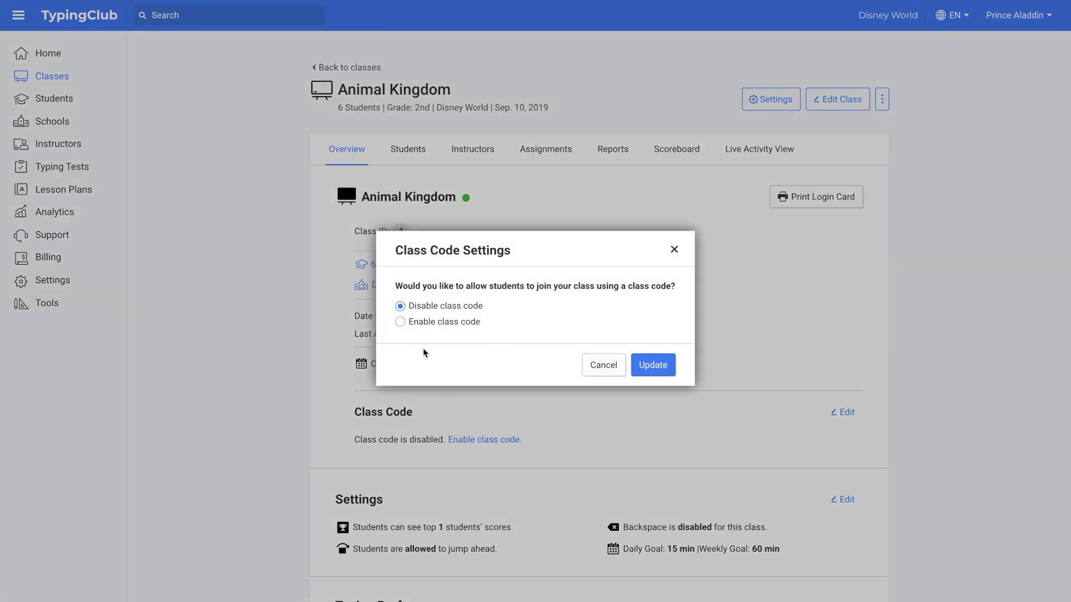
left_click(400, 322)
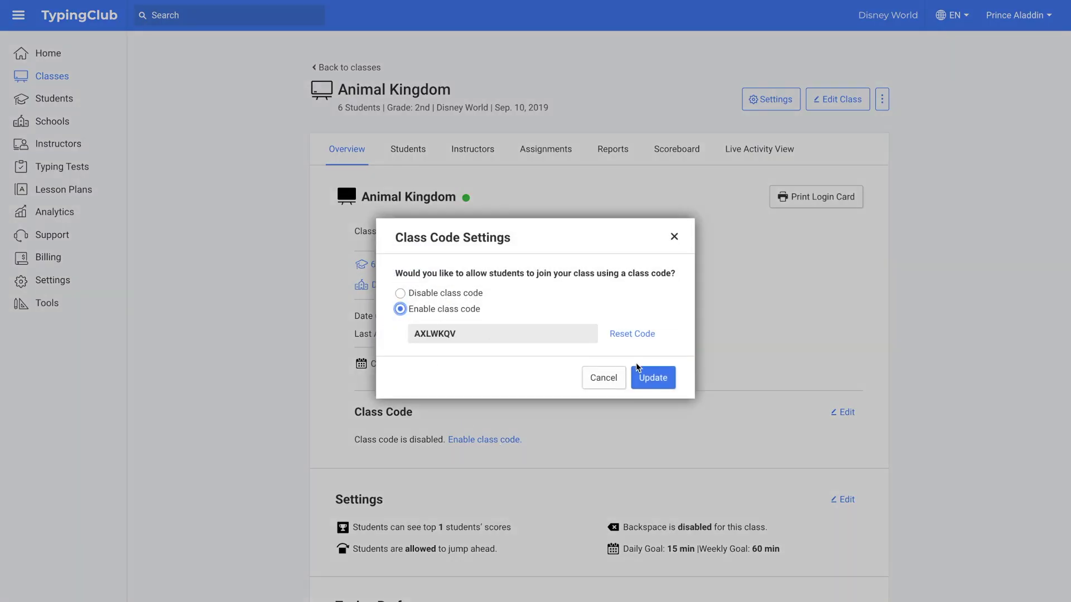
left_click(657, 380)
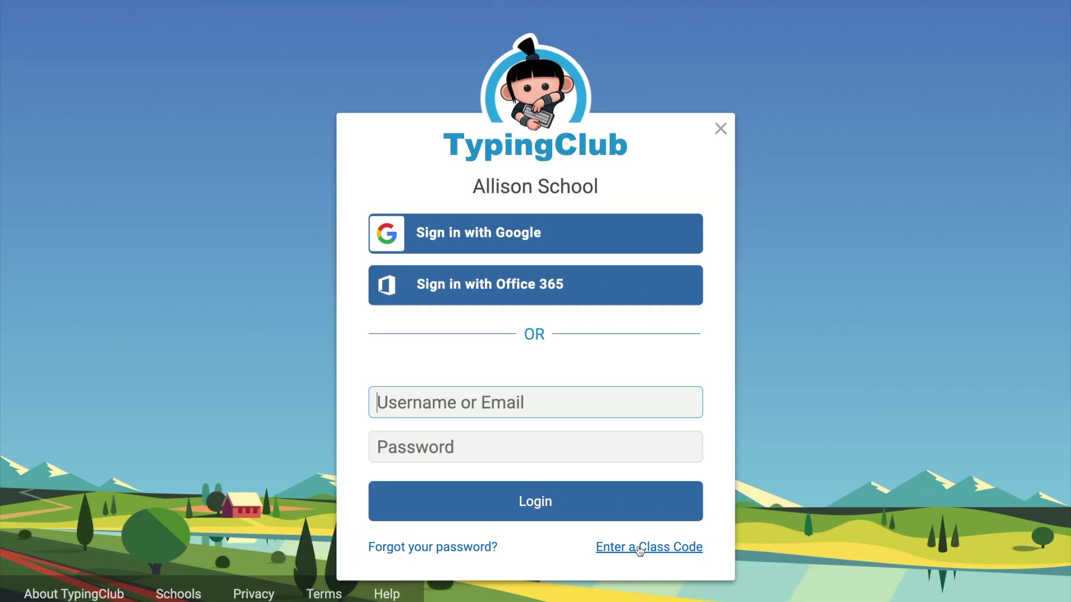
Paste the Animal Kingdom class code on the class-code page to reach sign-up.
left_click(636, 548)
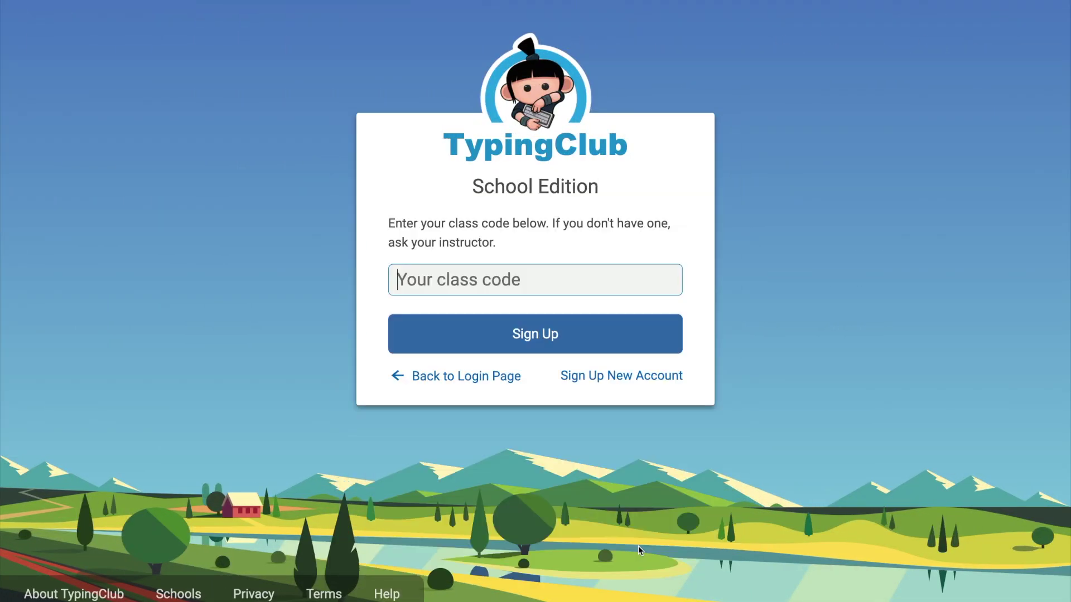
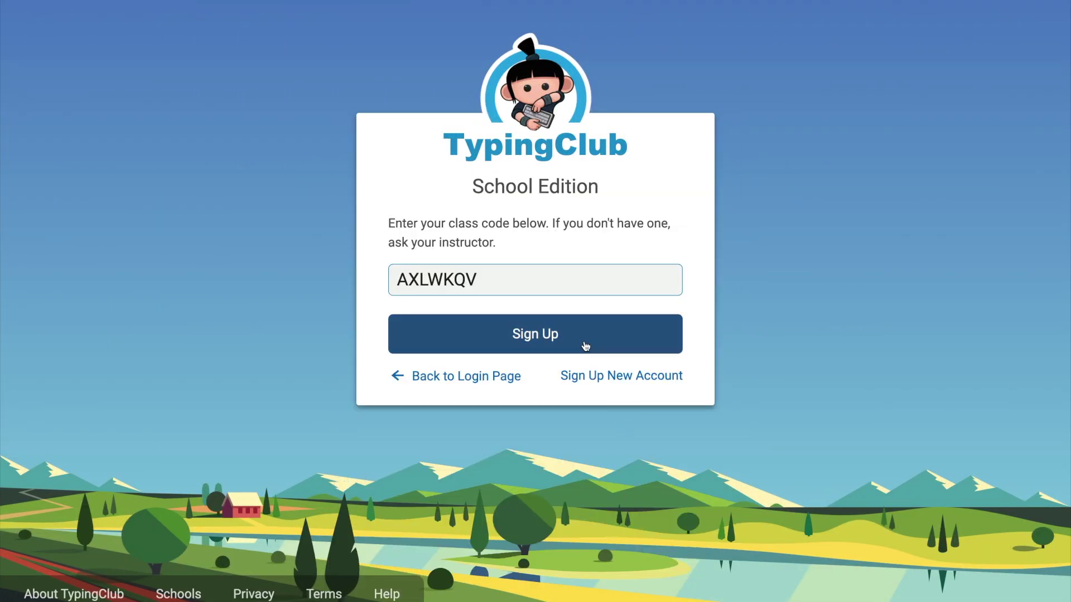
left_click(585, 346)
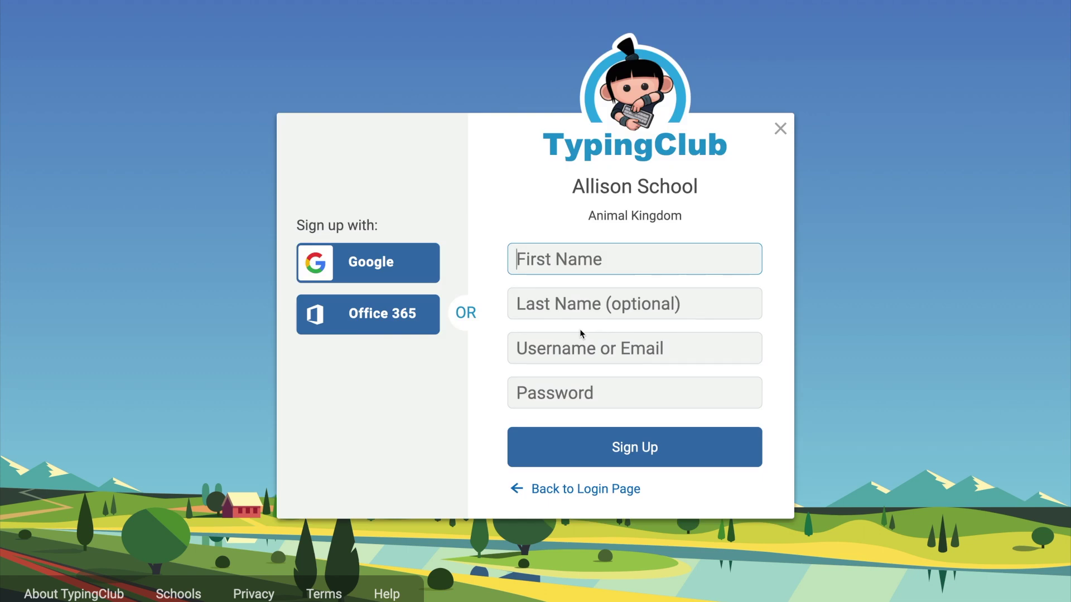
Create the student account by entering the first name, username and password.
type("Allison")
left_click(578, 350)
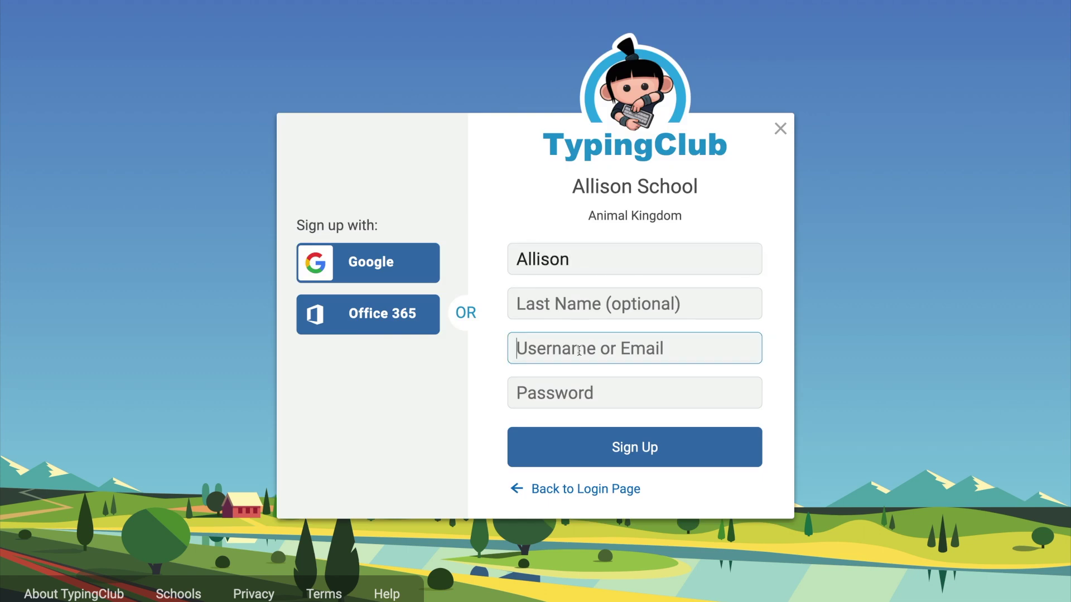
type("Allison")
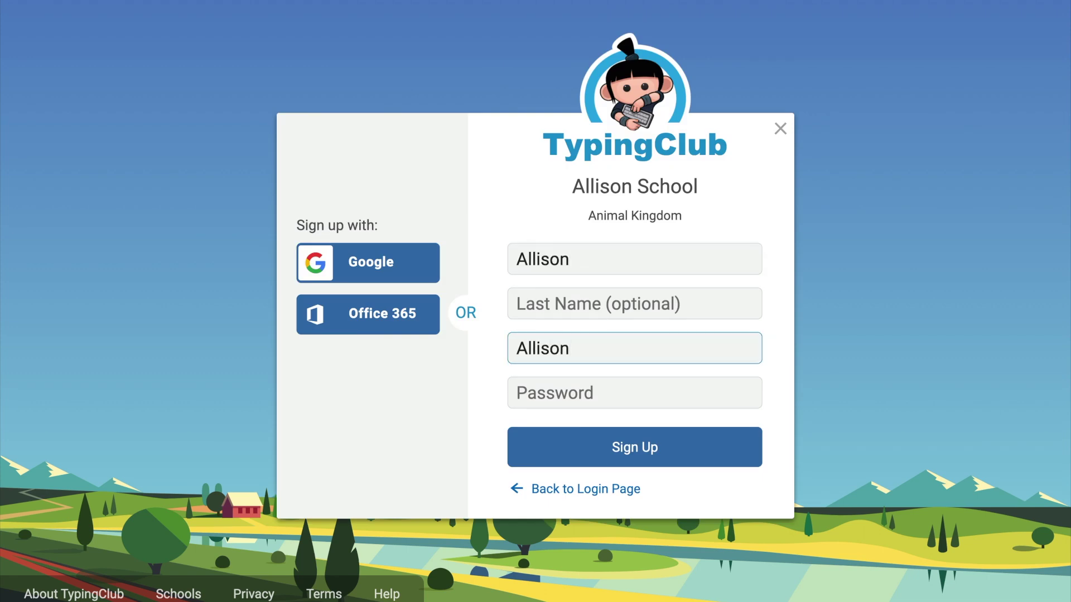
type("S3")
left_click(569, 392)
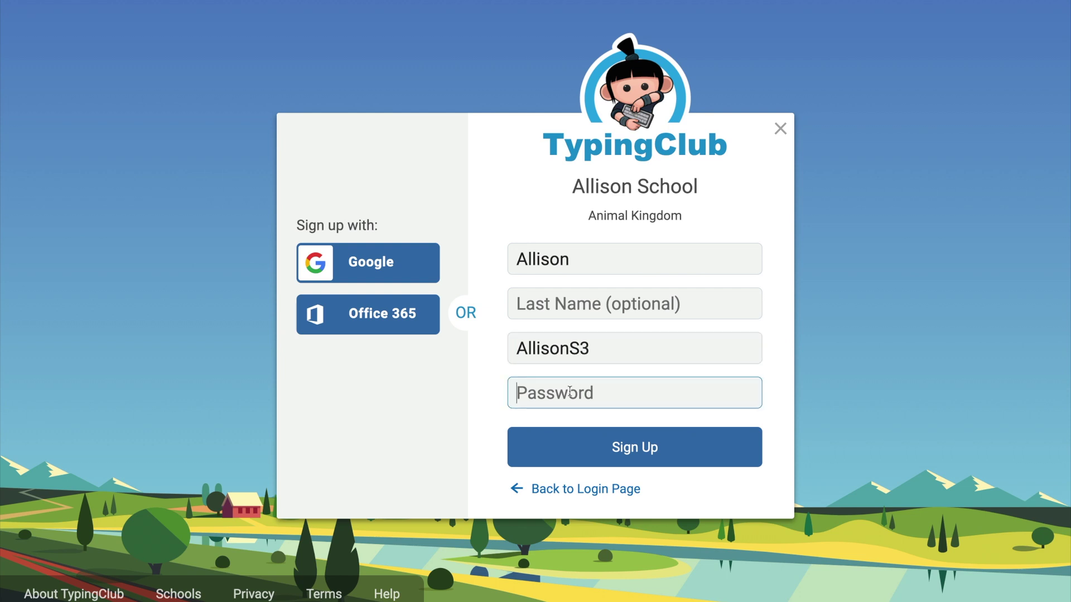
type("password")
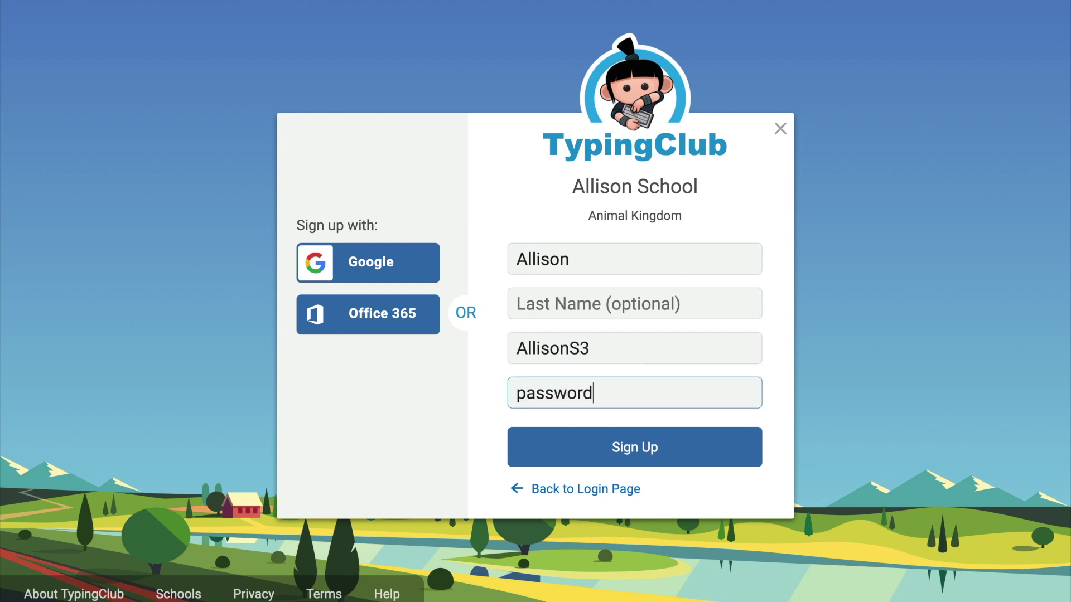
left_click(594, 448)
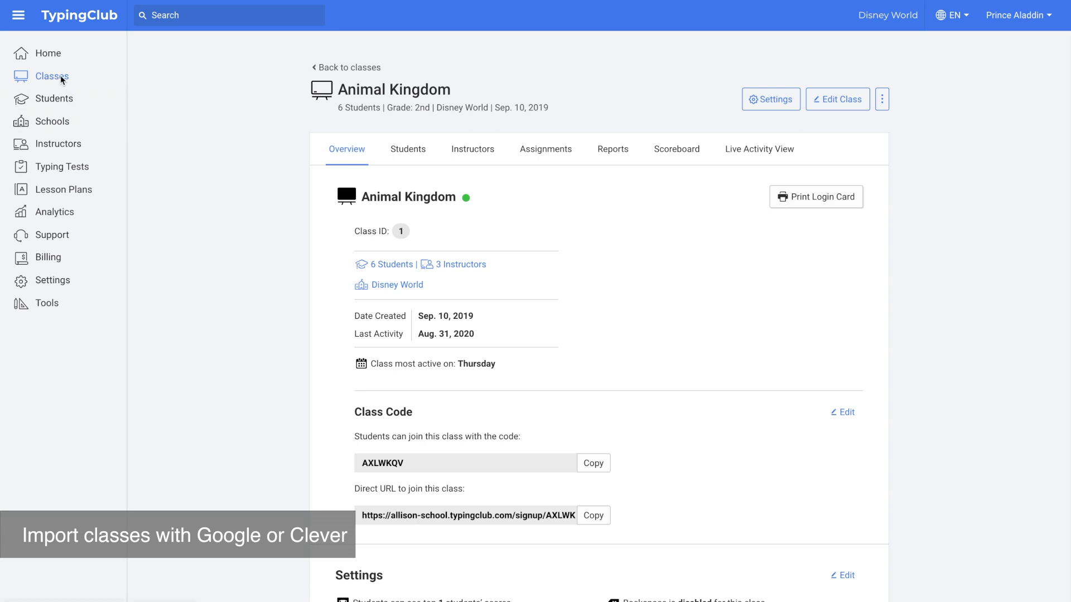
Leave the class overview via Classes and open the 11-student Students list.
left_click(61, 78)
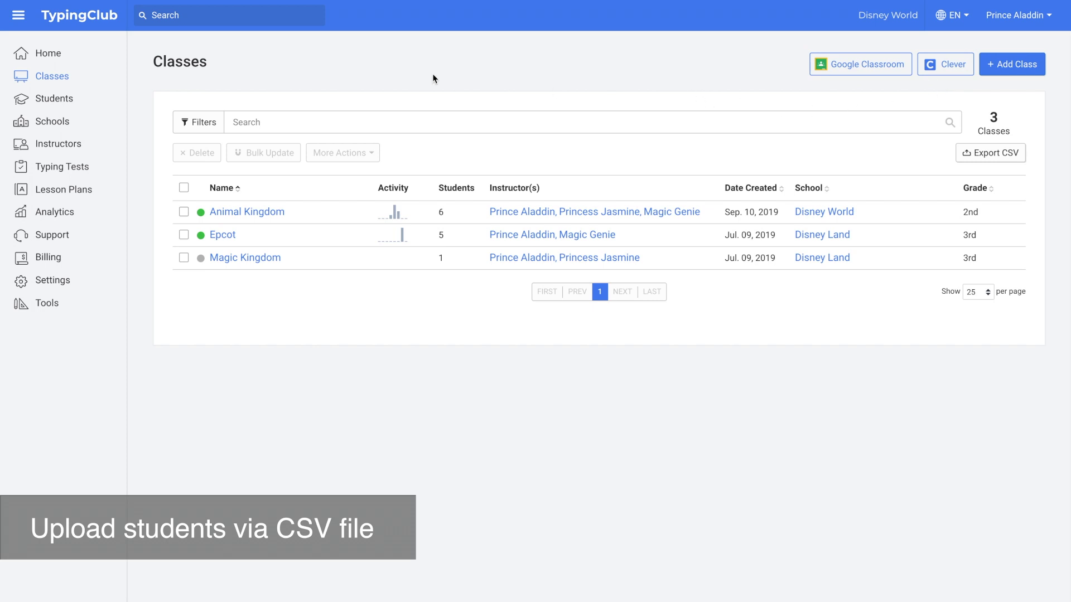
left_click(48, 100)
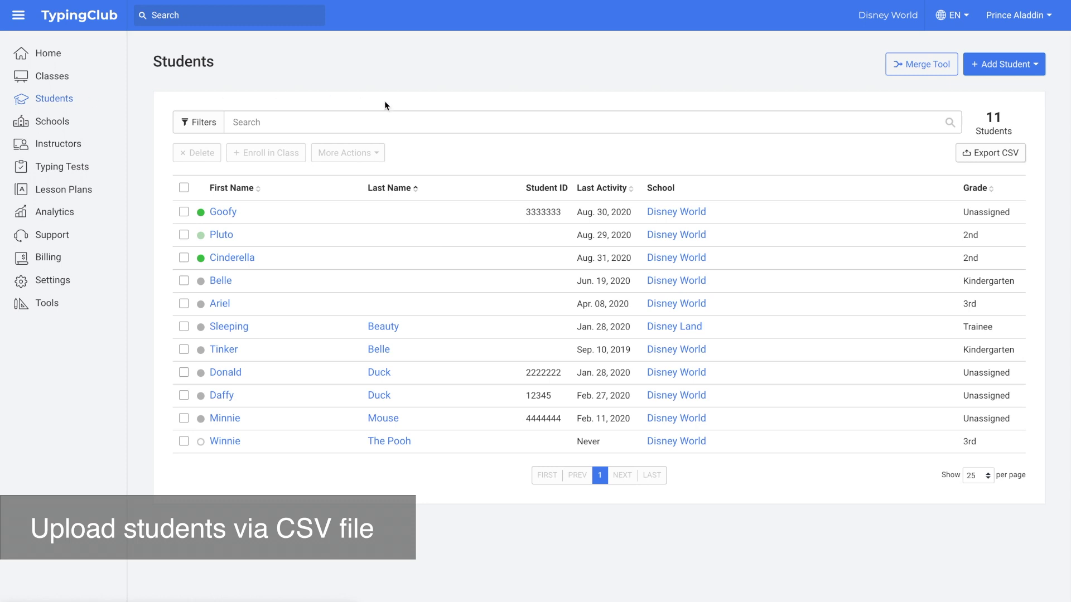
Choose Import/Update Students, download the sample CSV, and attach example-student-import (14).csv.
left_click(1011, 65)
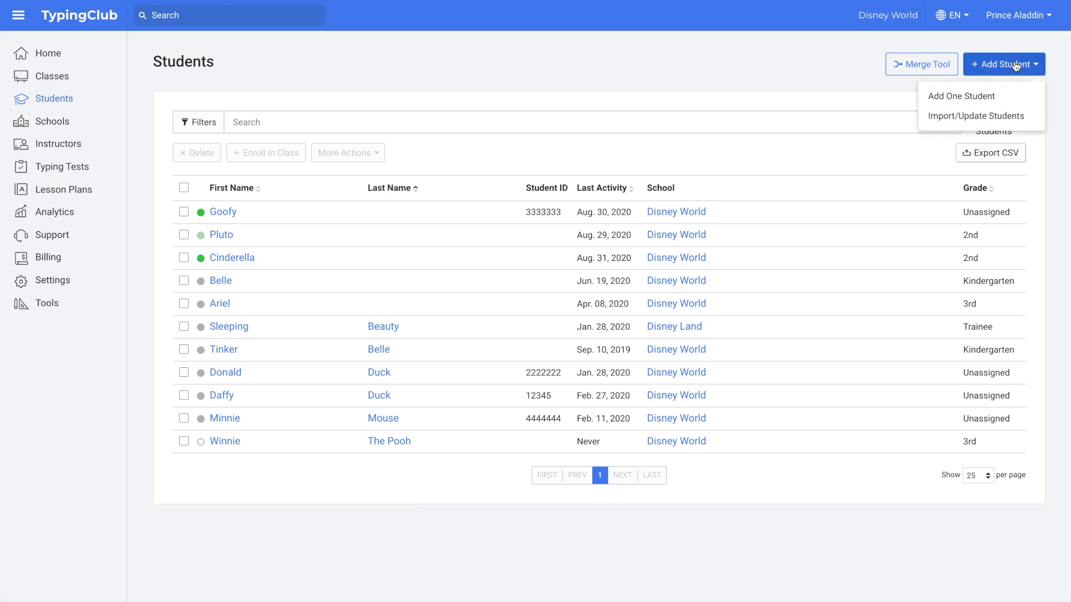
left_click(1005, 116)
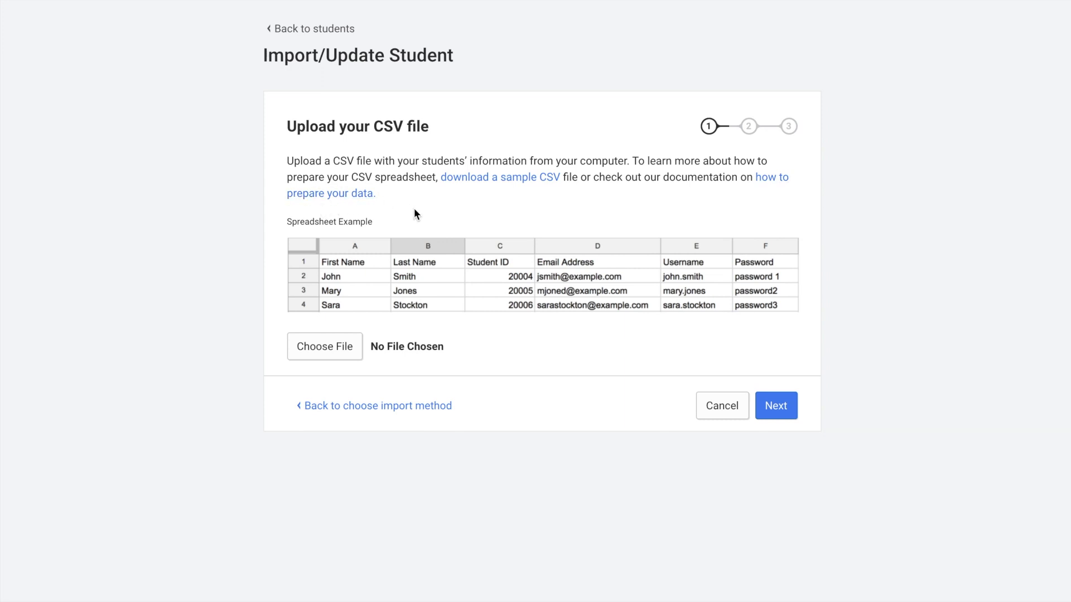
left_click(506, 184)
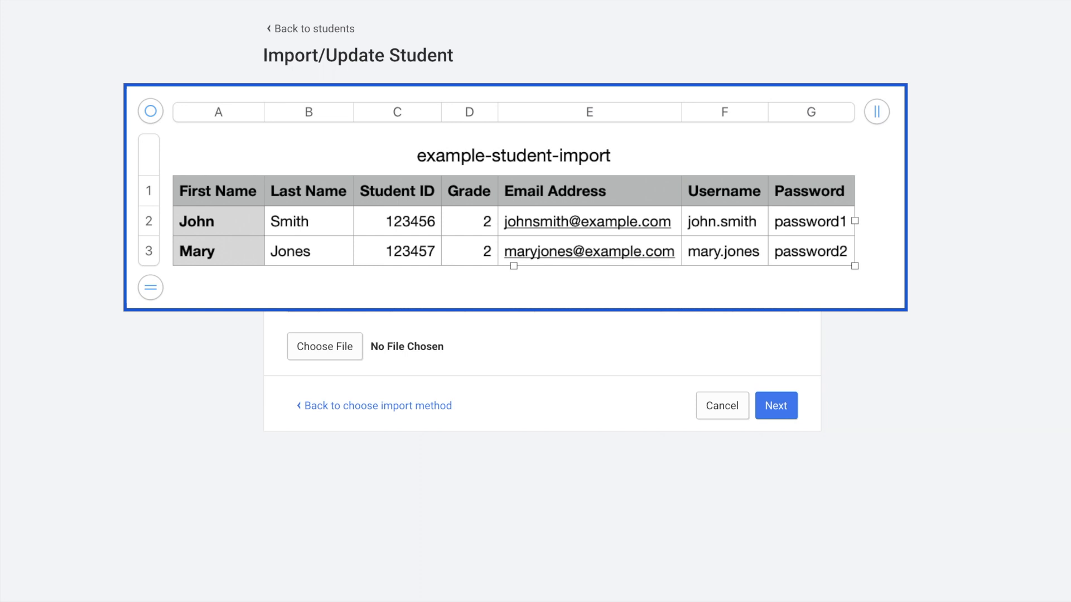
left_click_drag(42, 565, 312, 352)
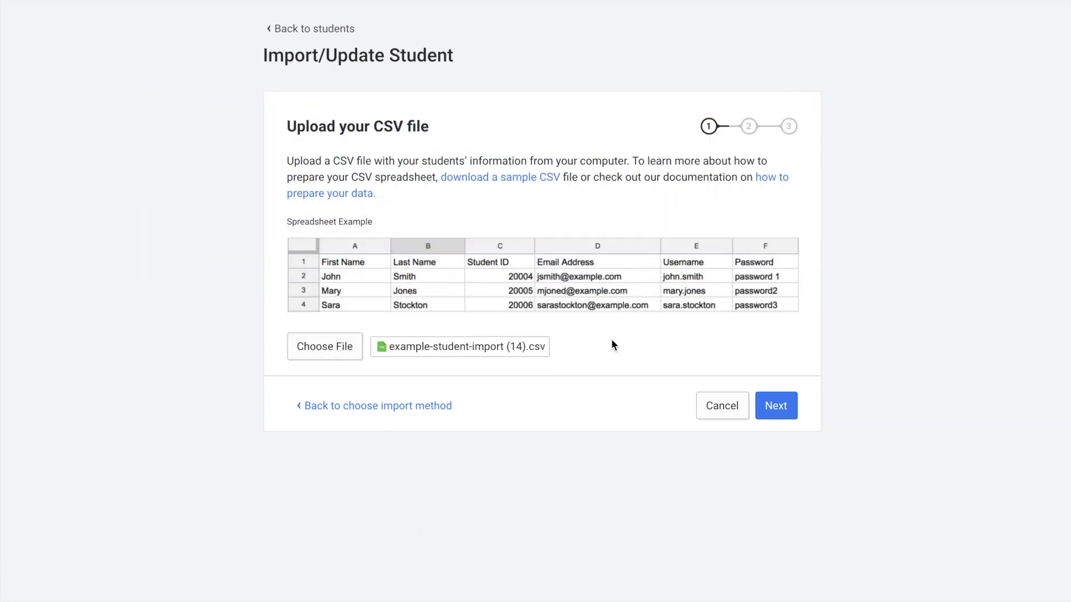
Advance to the data review and inspect the First Name column's field options.
left_click(777, 407)
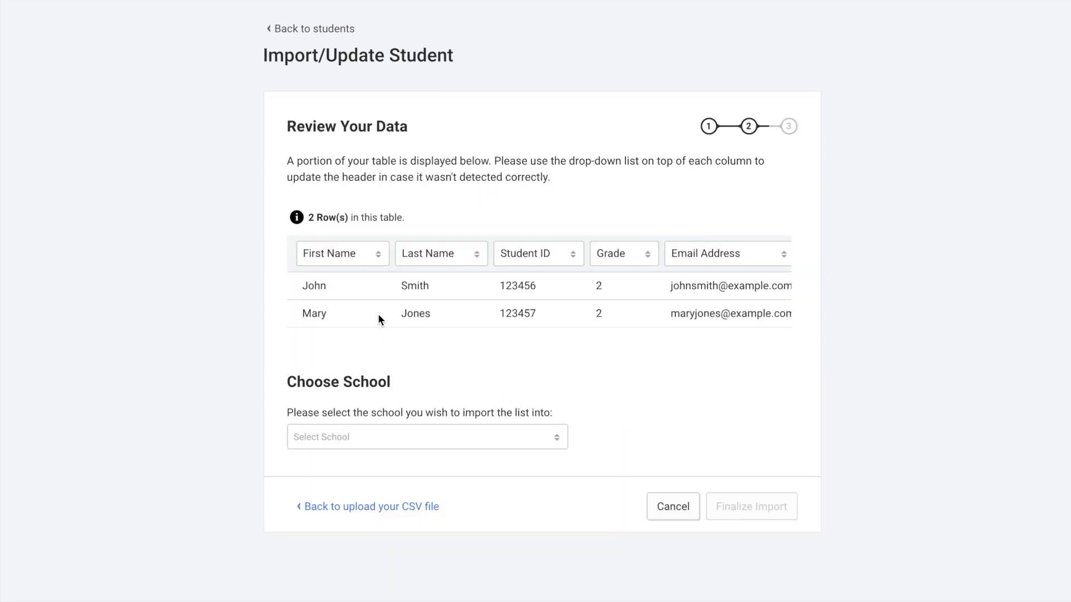
left_click(372, 254)
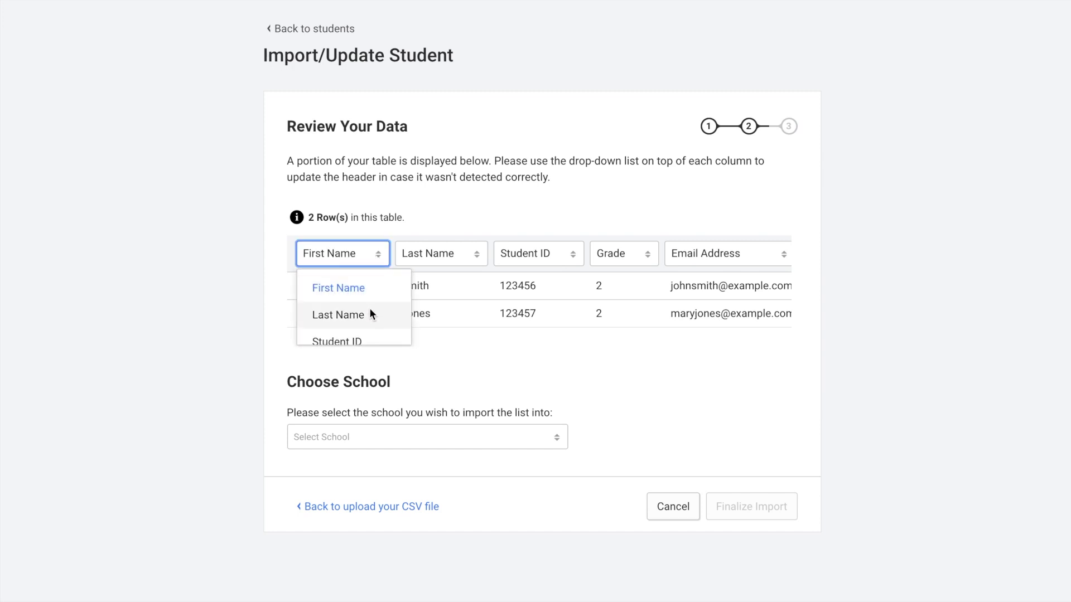
scroll(369, 308, "down", 5)
scroll(369, 312, "up", 5)
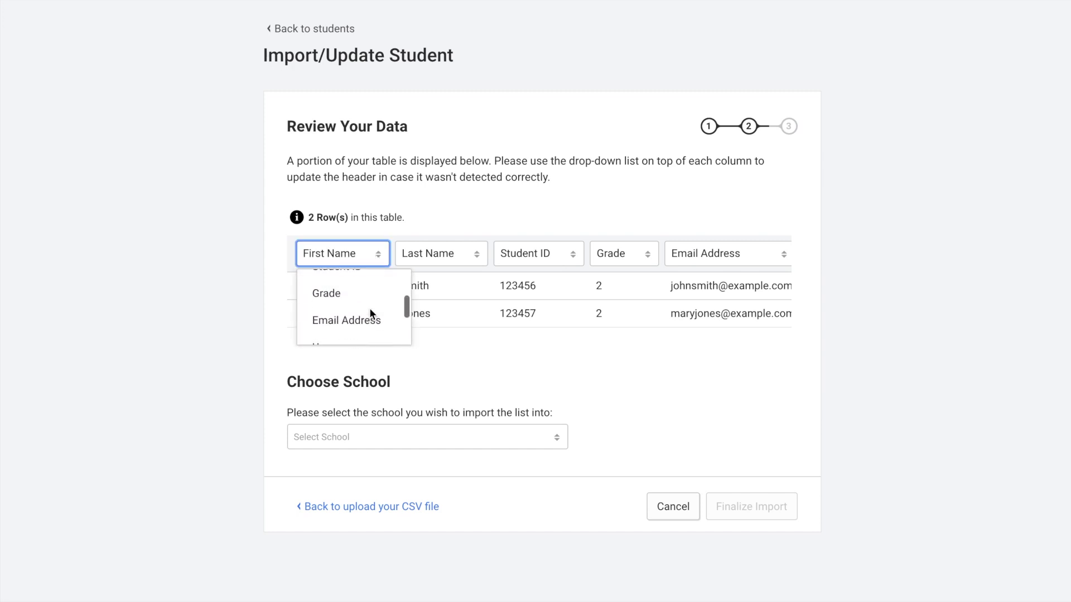
left_click(372, 254)
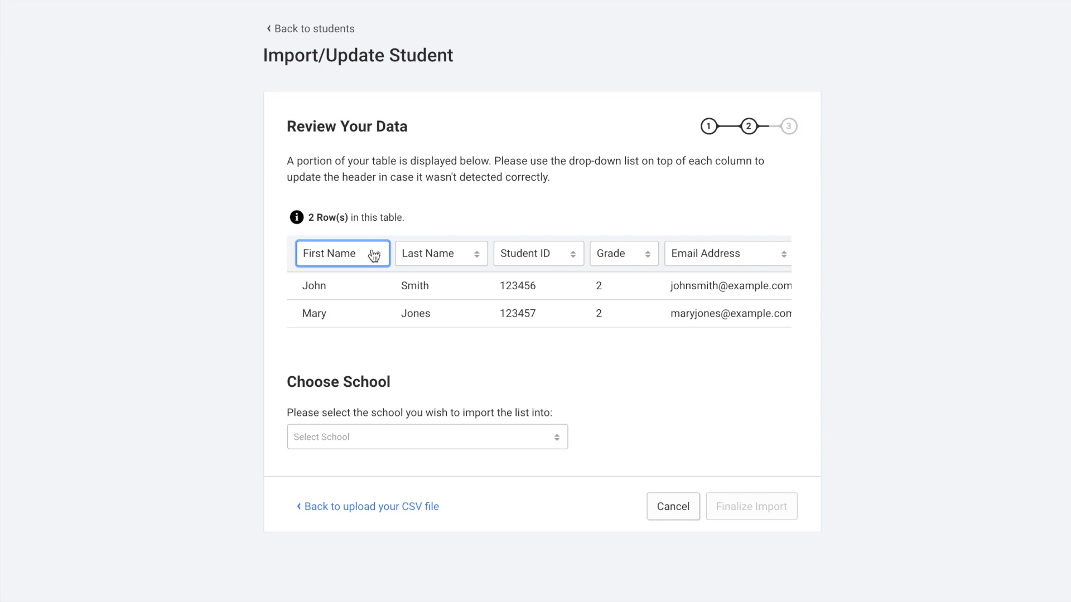
Mark the Student ID column as skipped, then set it back to Student ID.
left_click(544, 255)
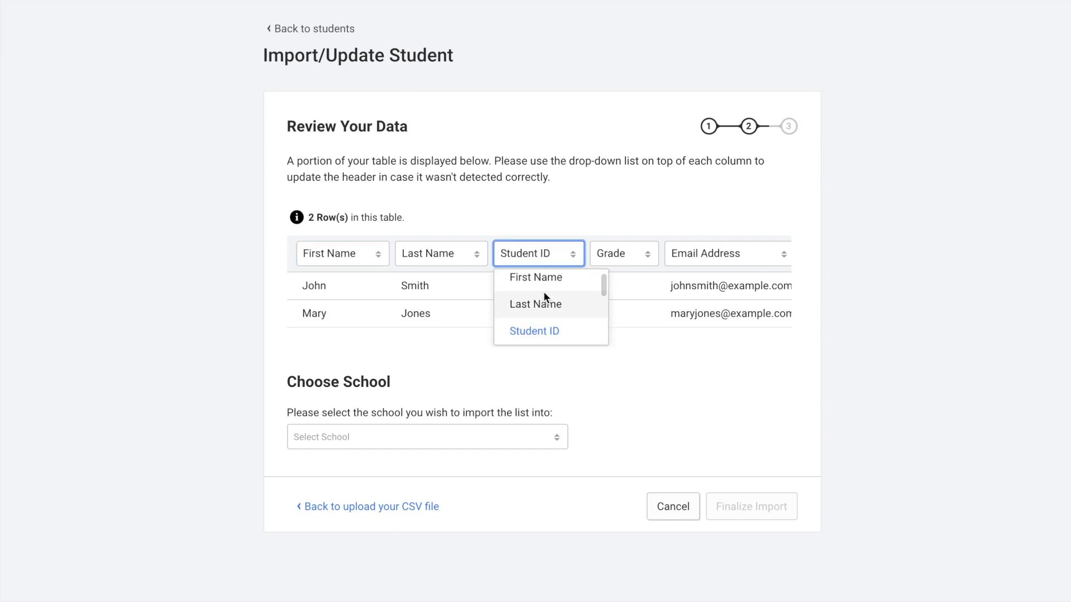
scroll(543, 294, "down", 2)
scroll(543, 293, "down", 2)
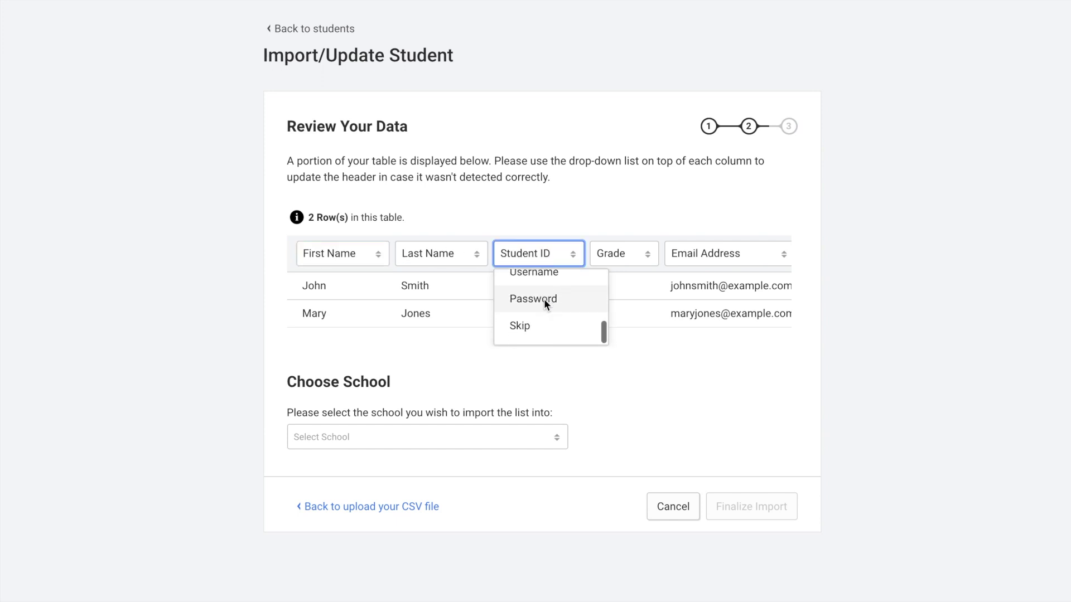
left_click(545, 328)
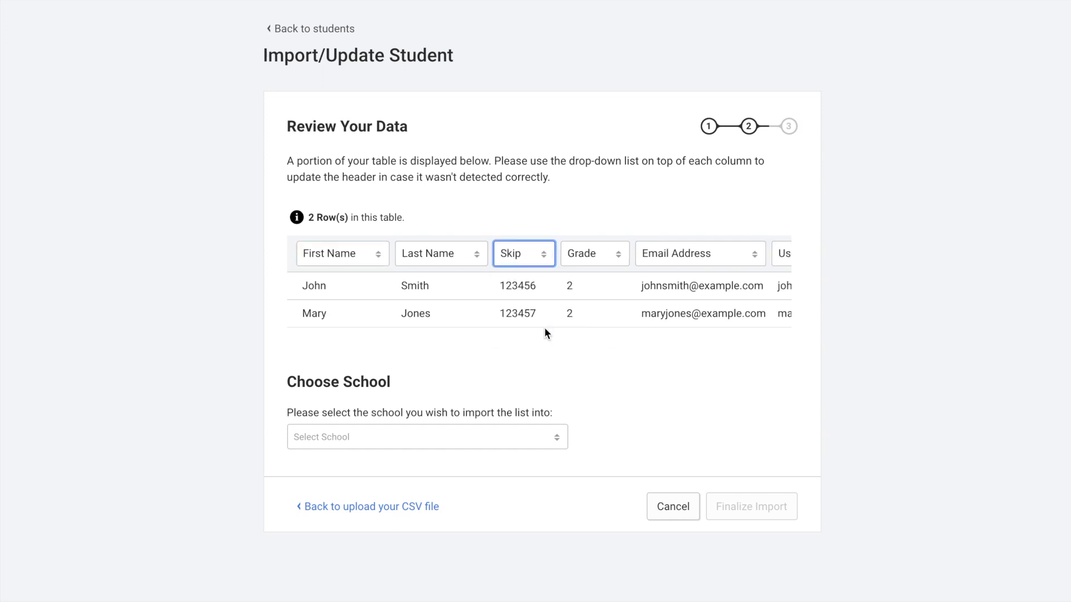
left_click(544, 258)
scroll(543, 279, "up", 5)
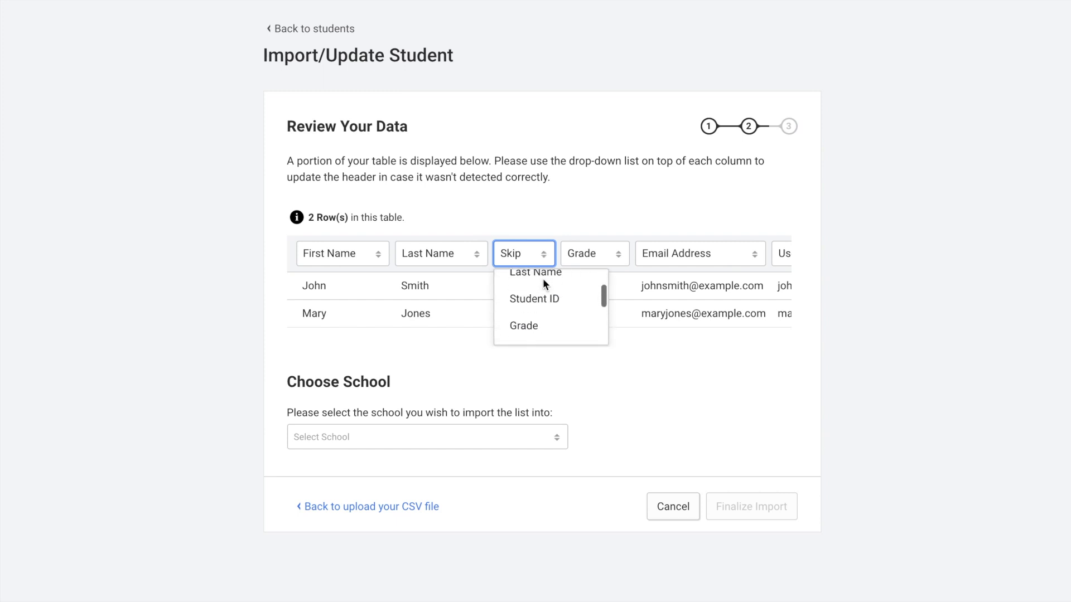
scroll(543, 283, "down", 1)
left_click(544, 315)
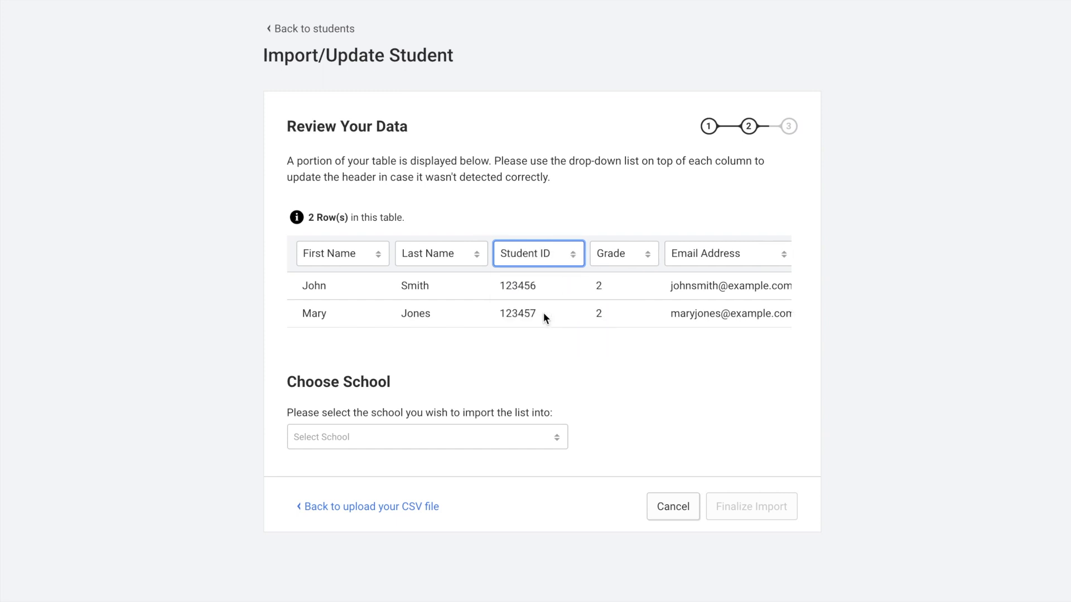
left_click(568, 350)
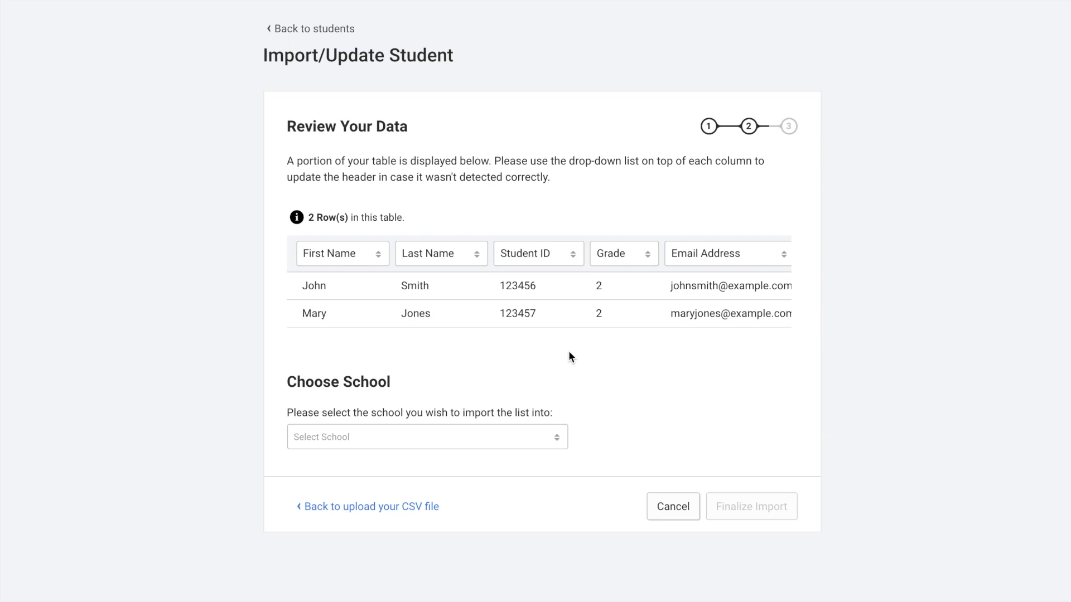
Select Disney Land (2 classes) as the school and finalize the import.
left_click(555, 443)
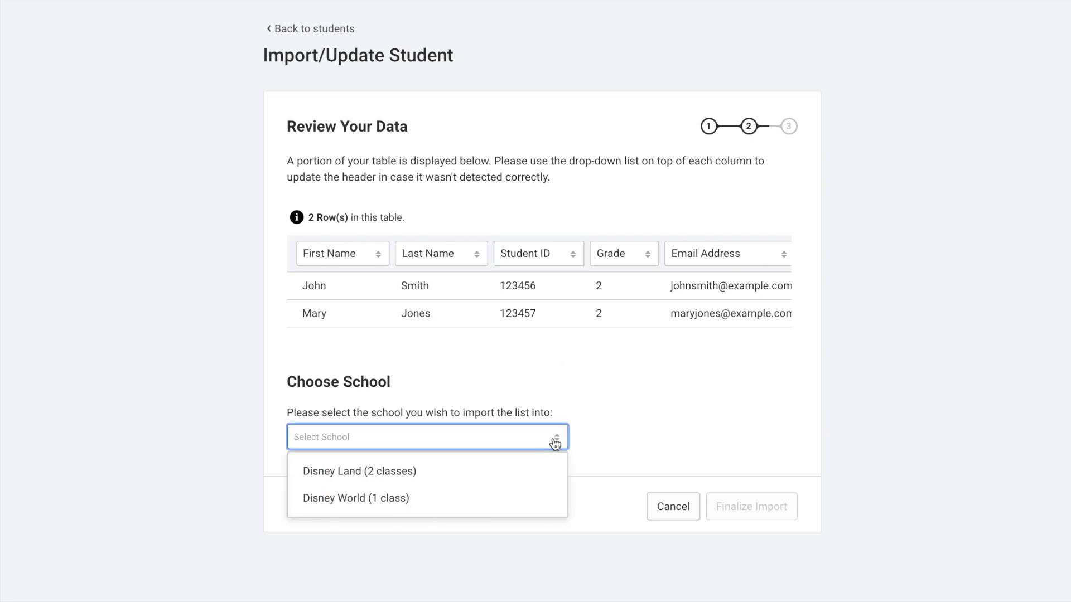
left_click(532, 473)
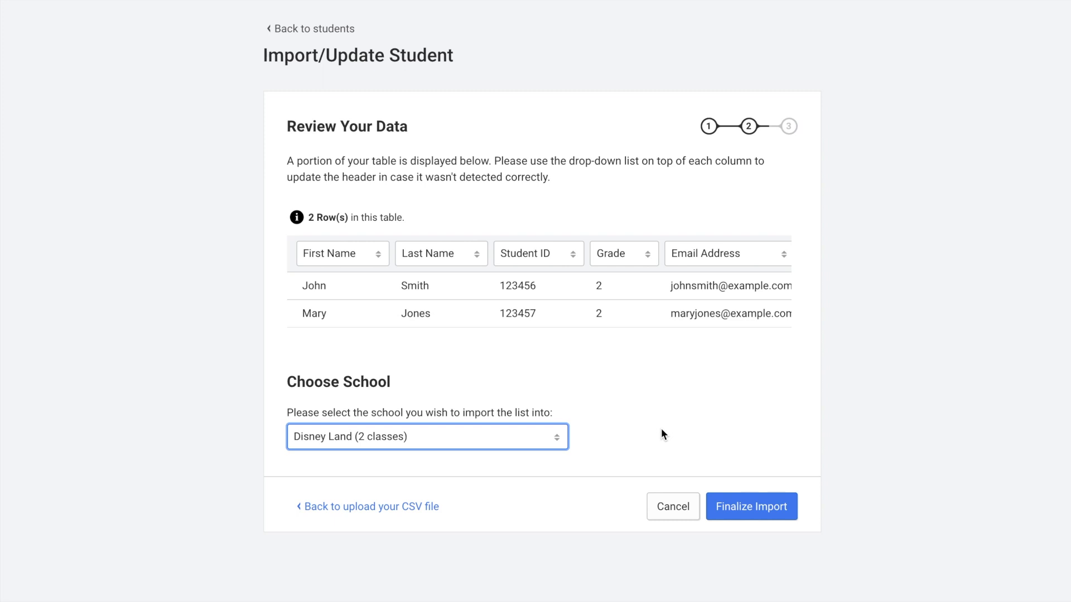
left_click(762, 507)
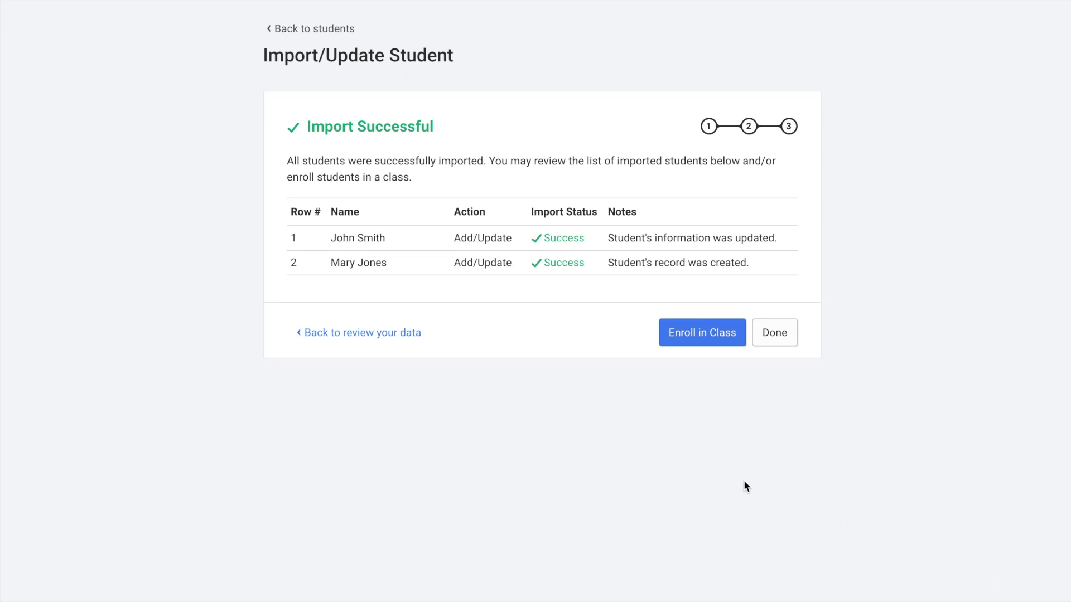
Use Enroll in Class to place the two imported students in Epcot.
left_click(712, 335)
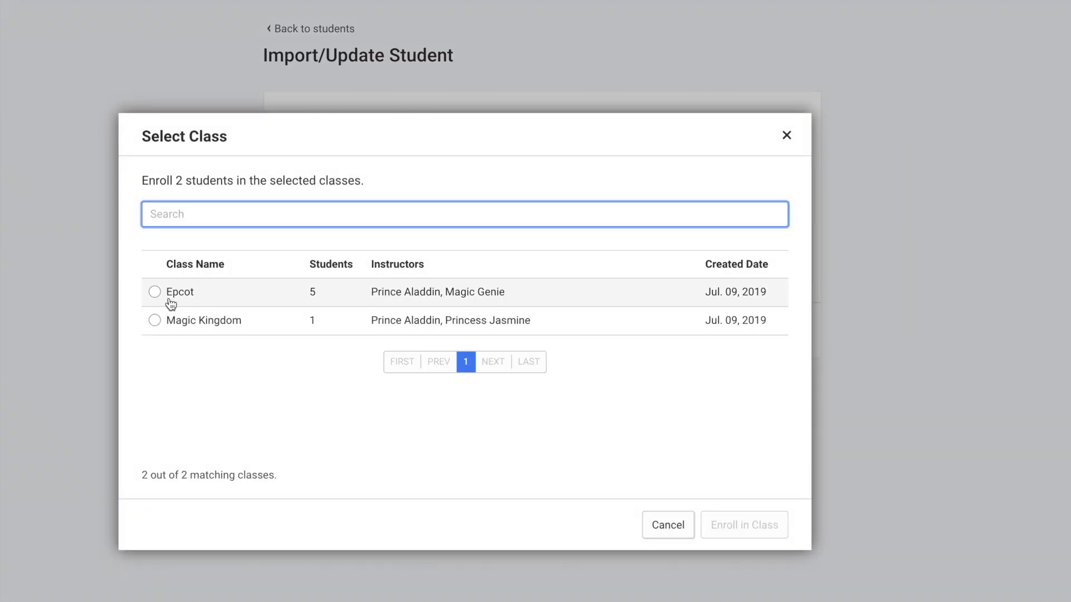
left_click(155, 292)
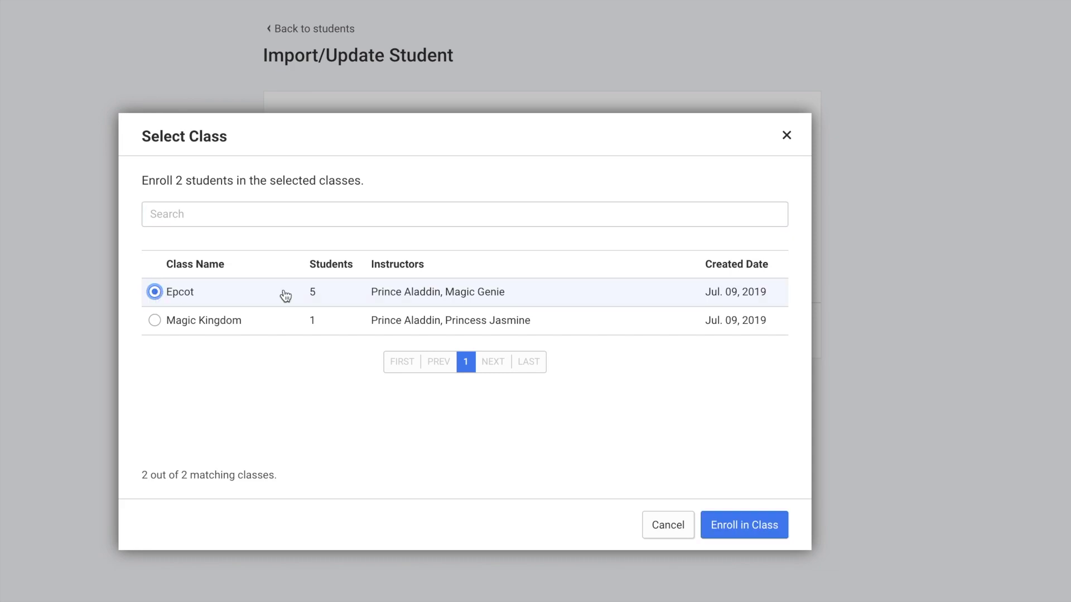
left_click(768, 527)
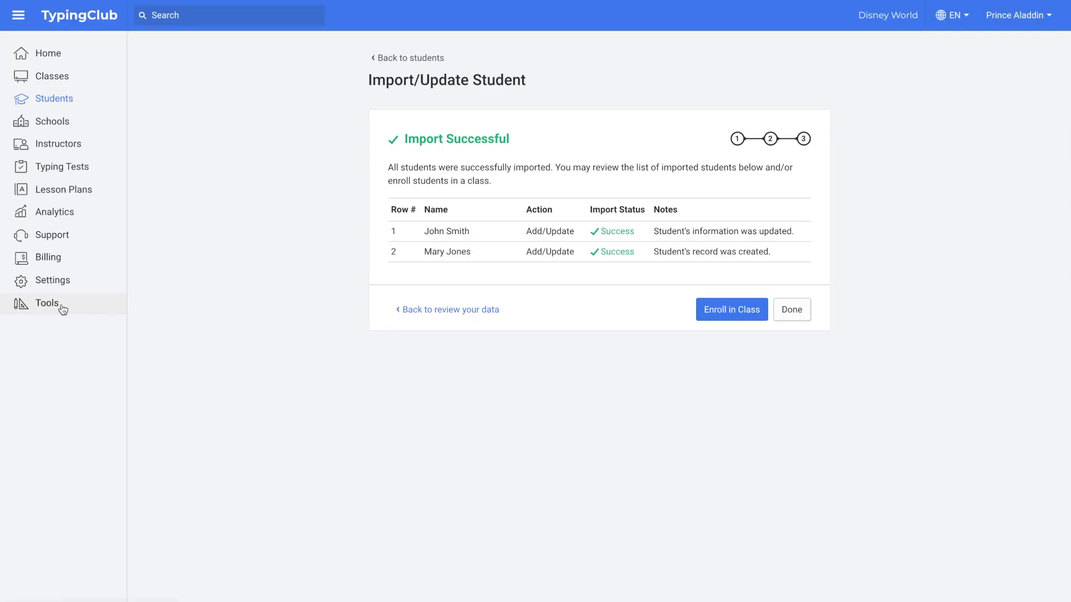
Open the Data Import Tool card from the admin Tools page.
left_click(63, 308)
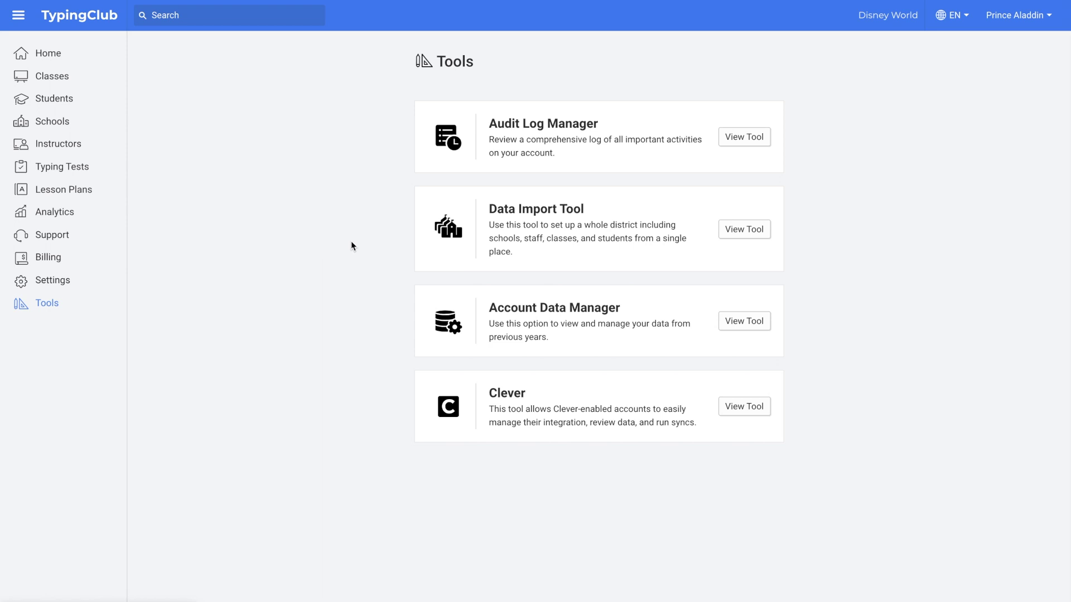
left_click(744, 230)
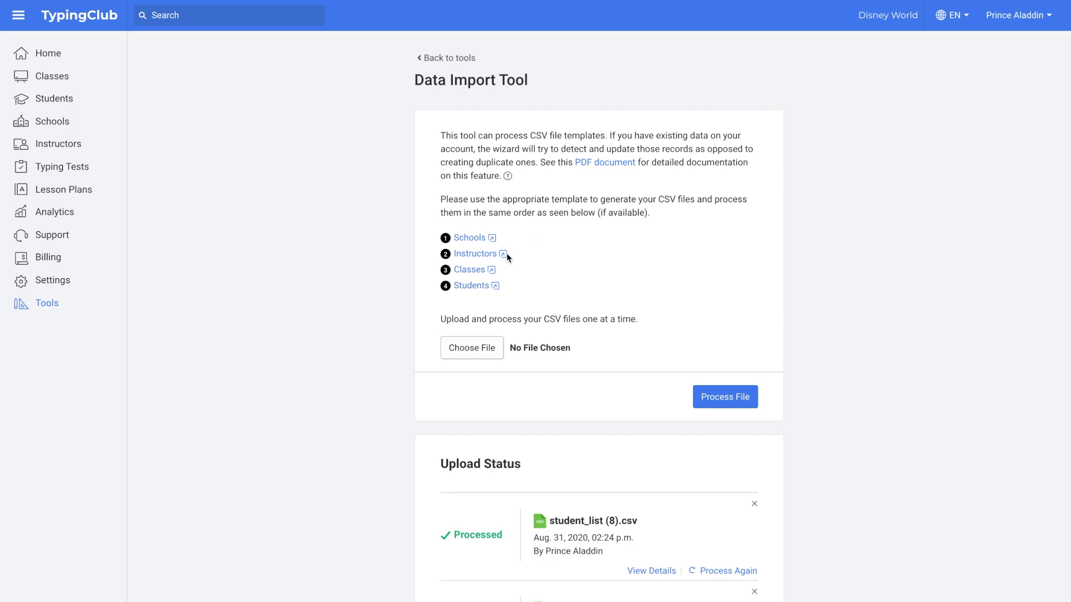
left_click(465, 286)
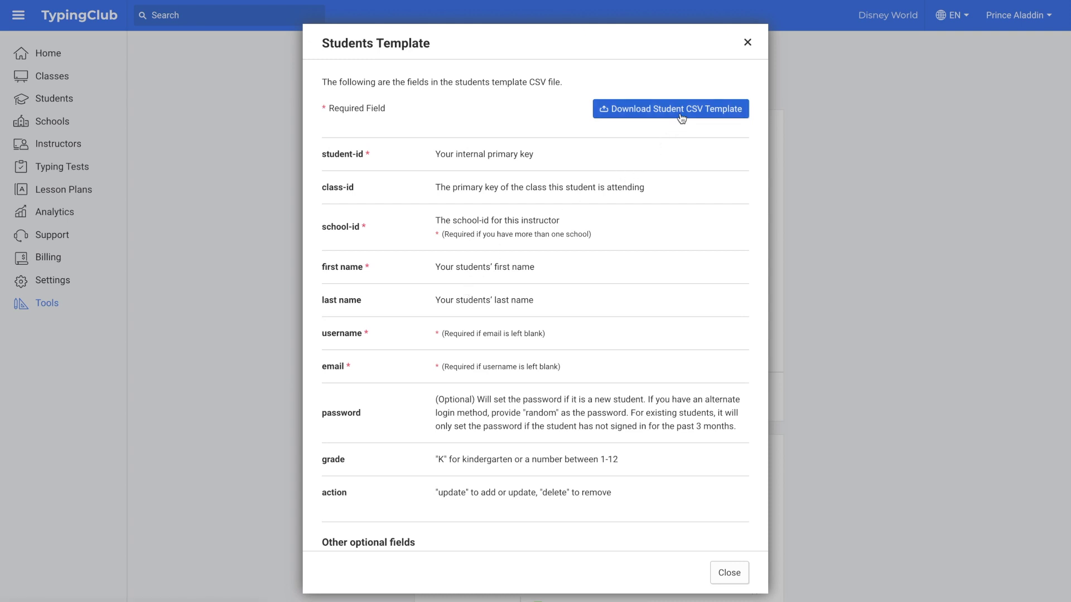
left_click(749, 43)
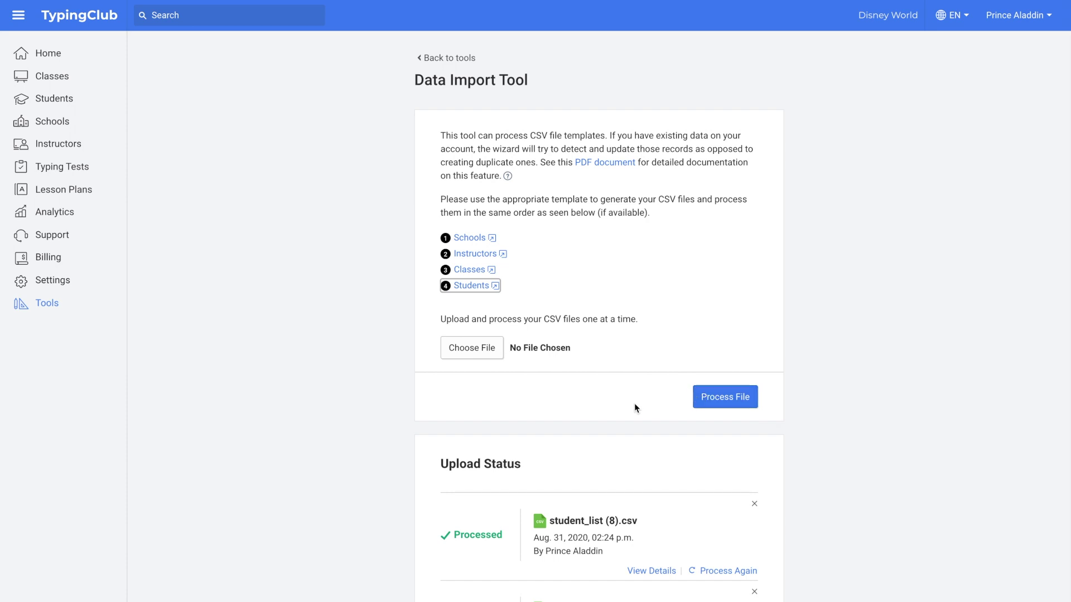
scroll(612, 418, "down", 3)
scroll(613, 419, "down", 1)
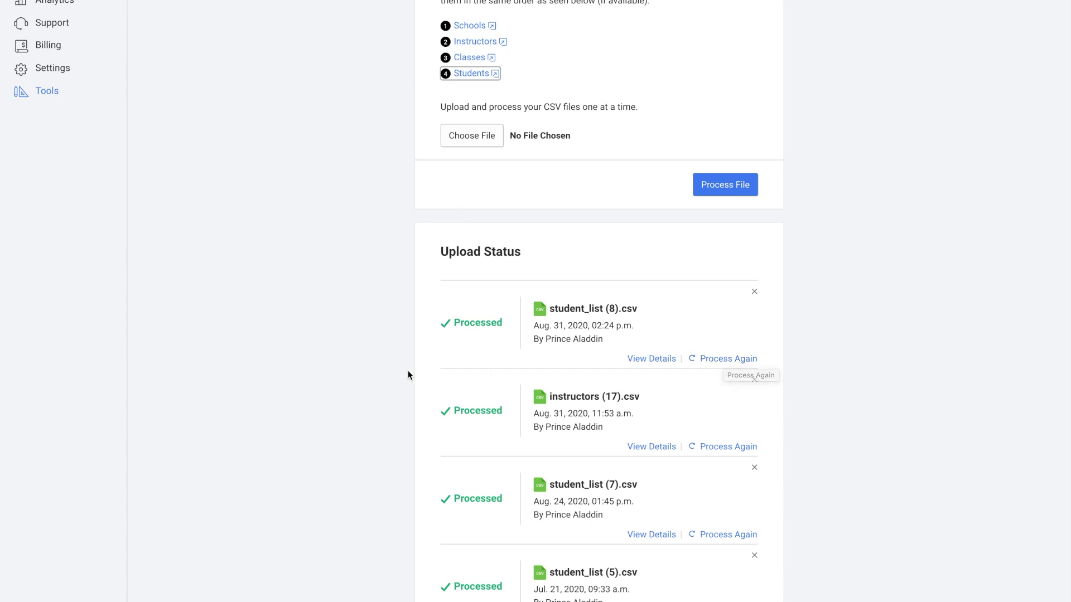
scroll(353, 312, "up", 4)
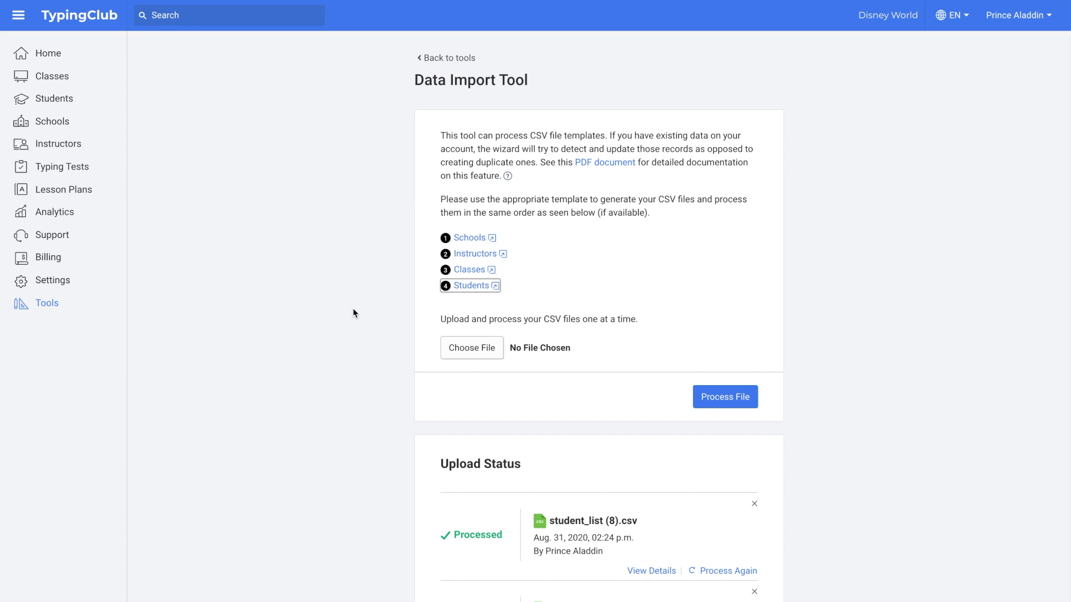
Set Account Analytics to cover 07/01/2020–08/31/2020 and review the attempts, WPM and accuracy figures.
left_click(71, 219)
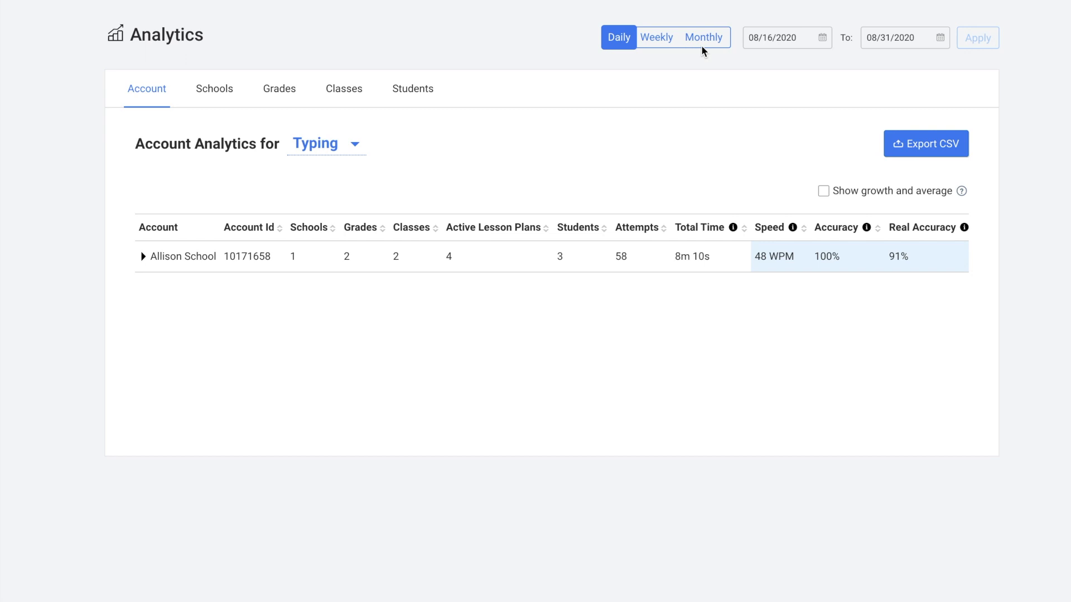
left_click(825, 38)
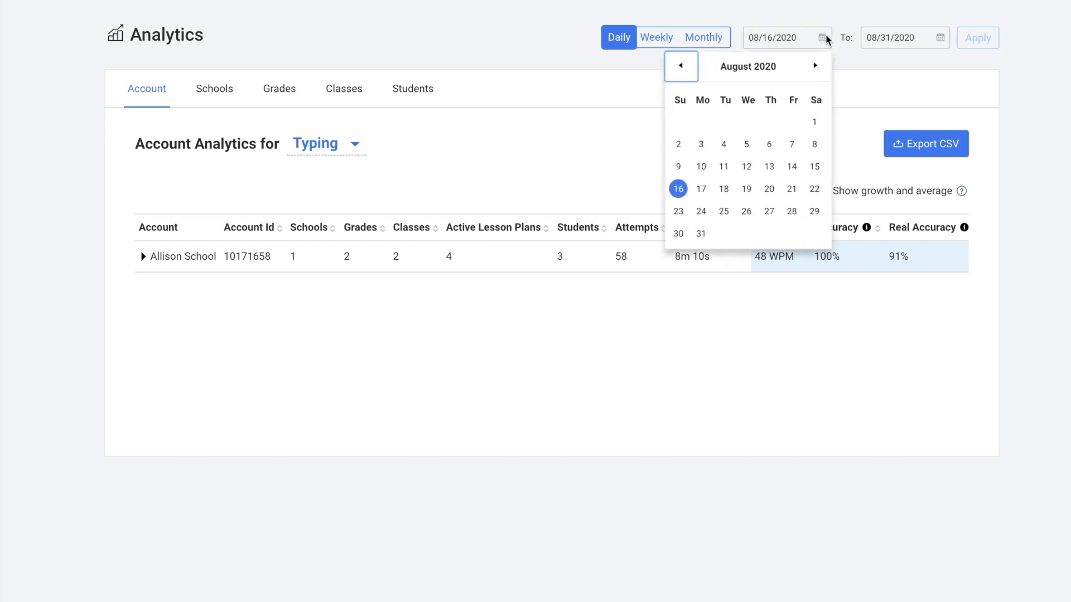
left_click(680, 66)
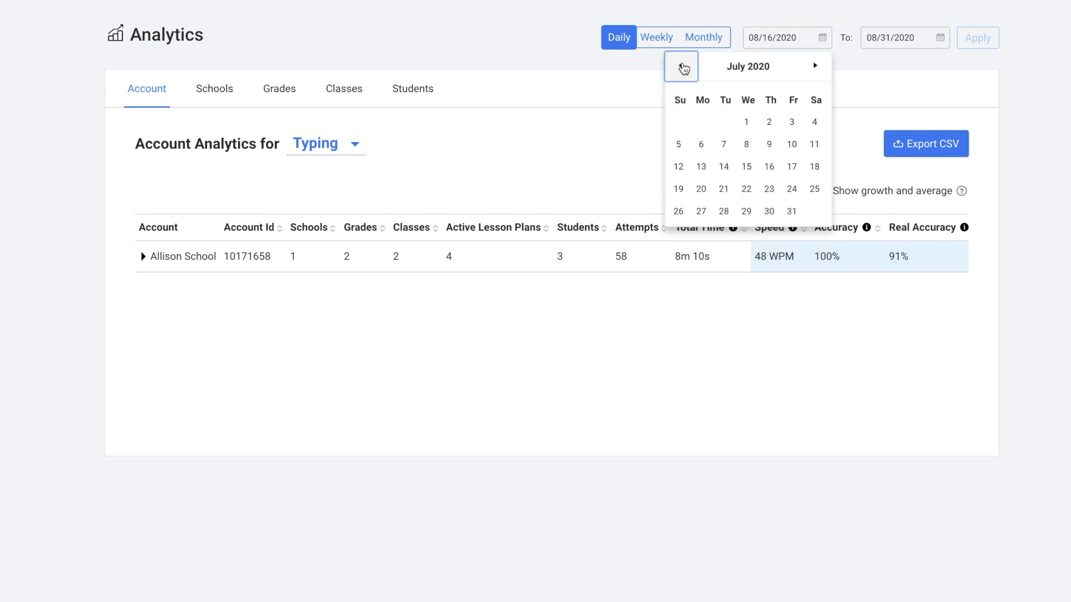
left_click(747, 121)
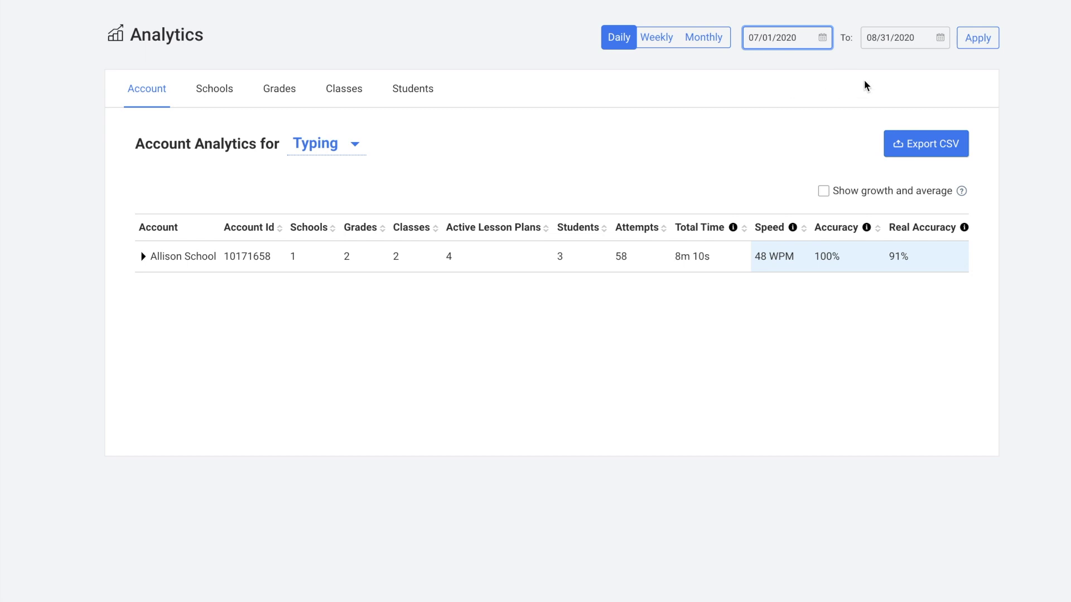
left_click(977, 42)
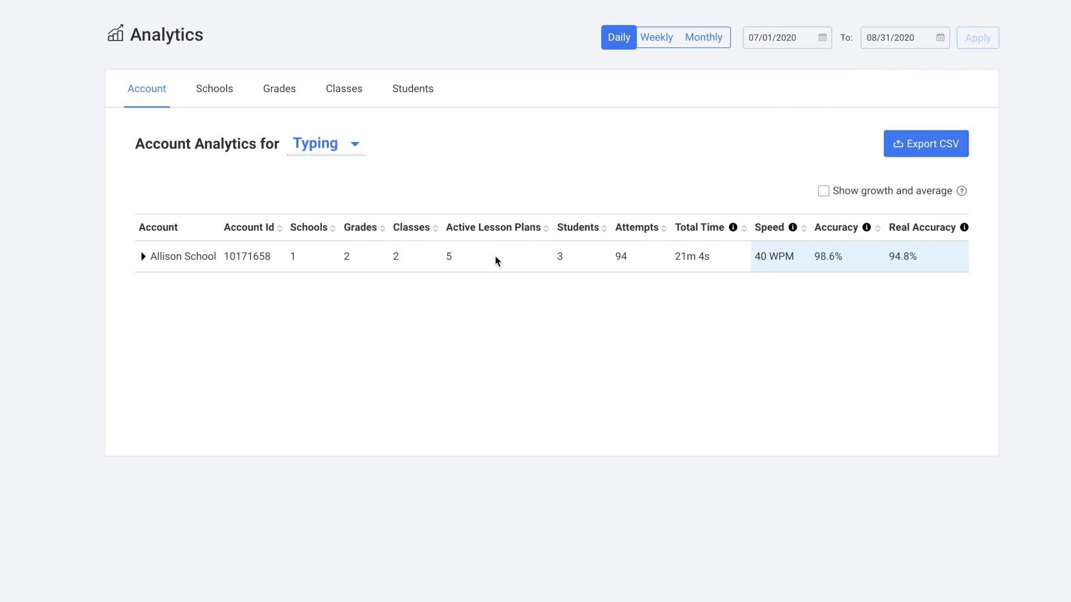
scroll(557, 256, "right", 5)
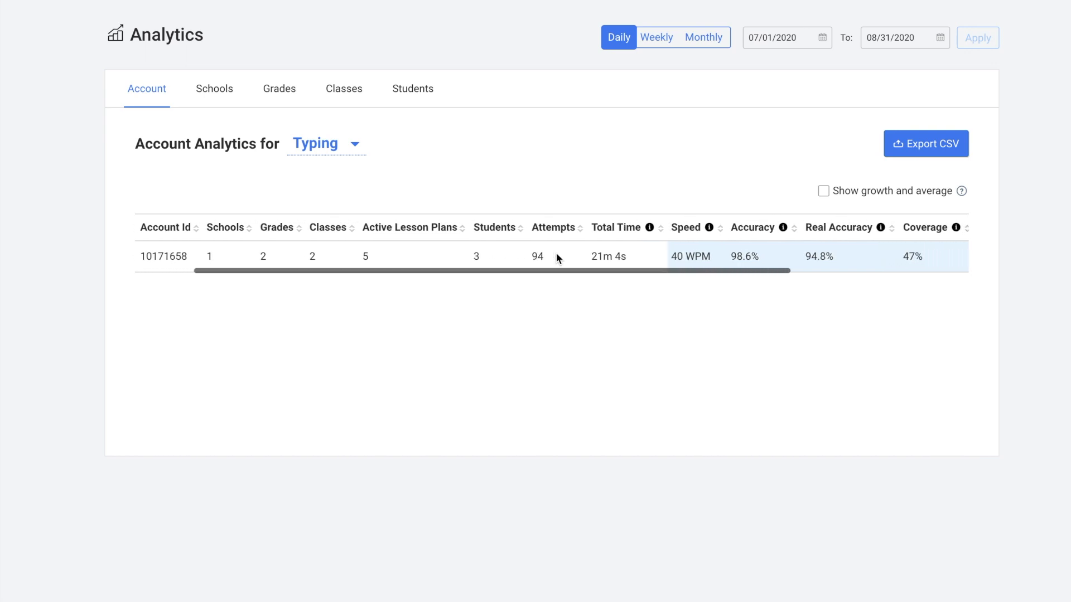
scroll(557, 256, "right", 3)
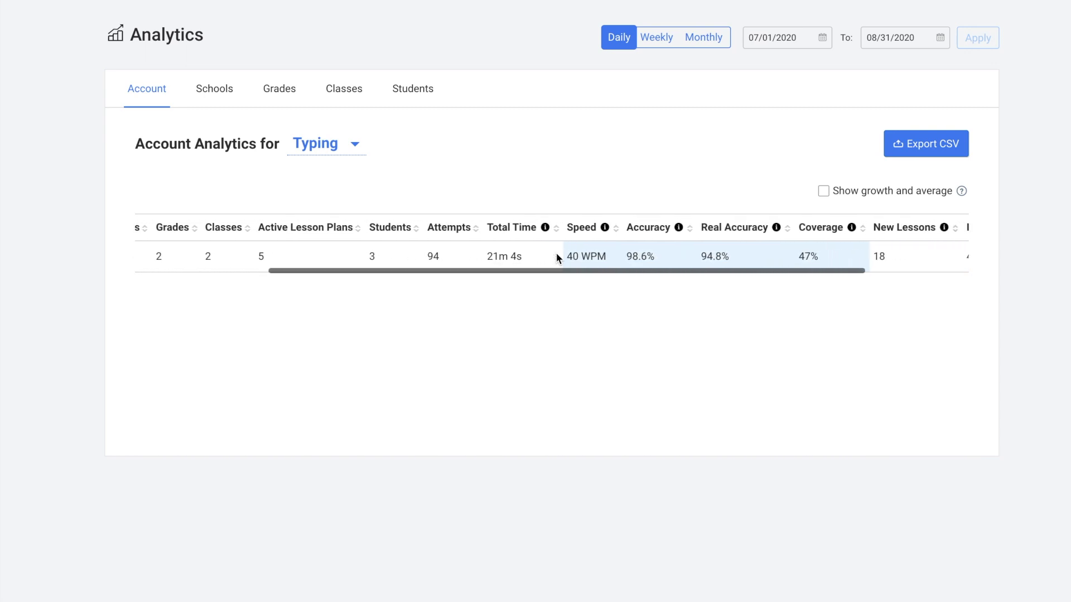
scroll(556, 257, "right", 5)
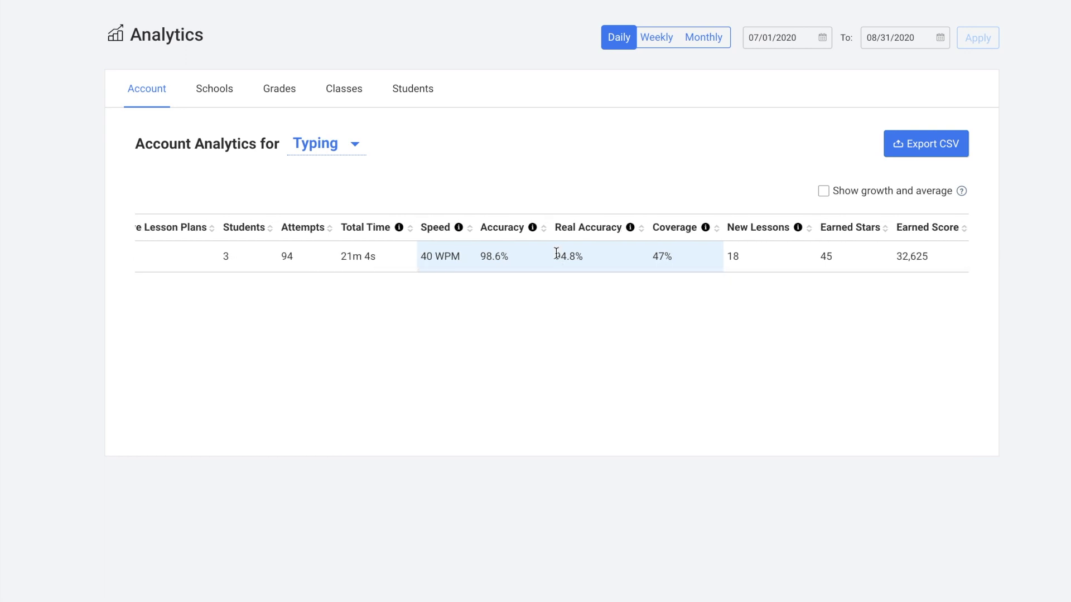
View analytics per school with Disney World's per-date breakdown expanded, then per grade and per class.
left_click(215, 91)
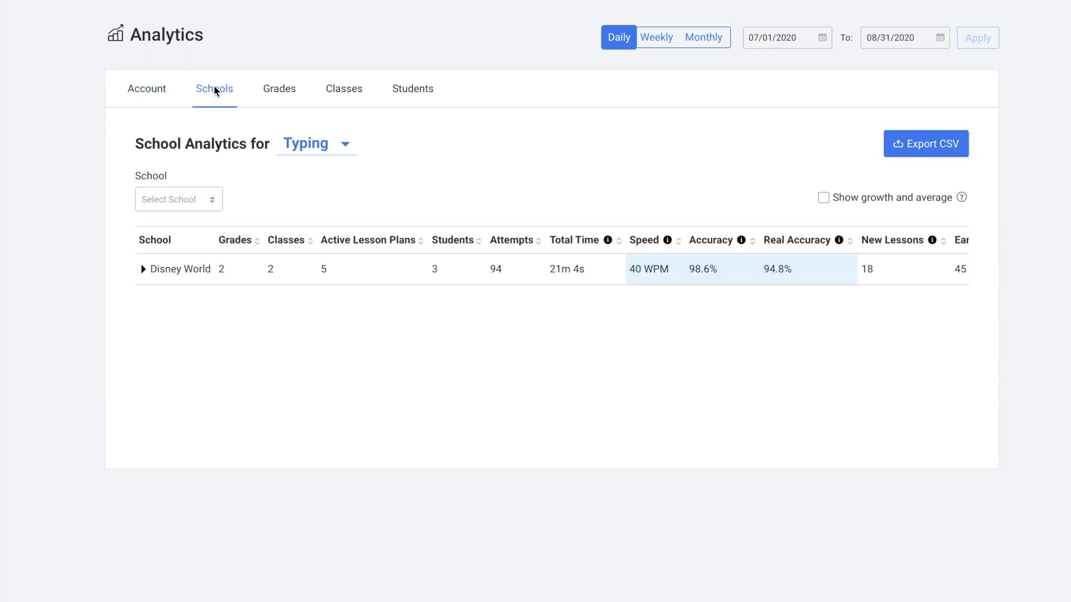
left_click(143, 270)
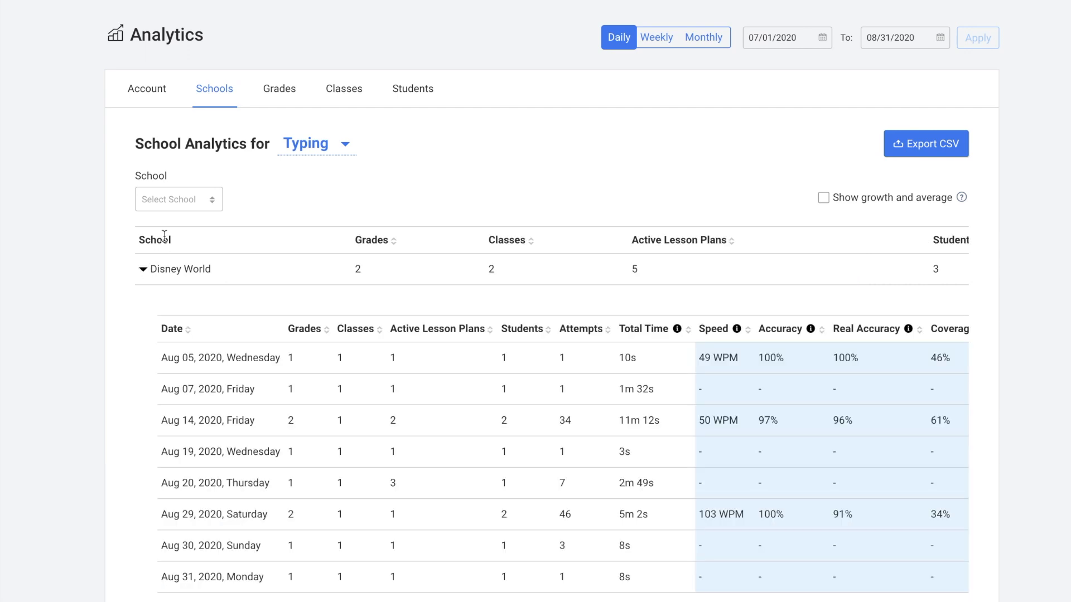
left_click(277, 93)
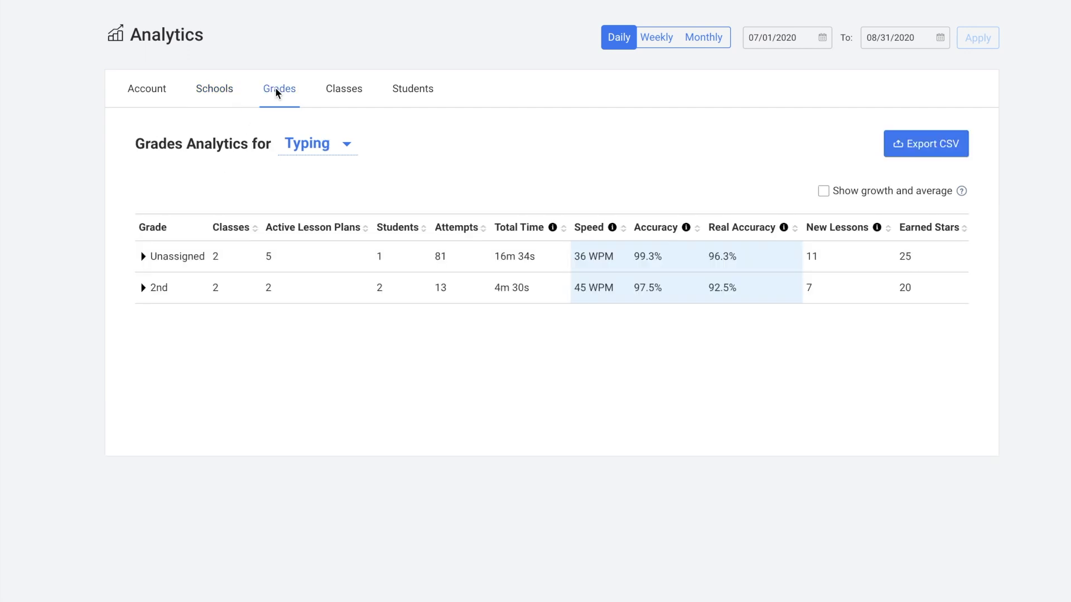
left_click(338, 93)
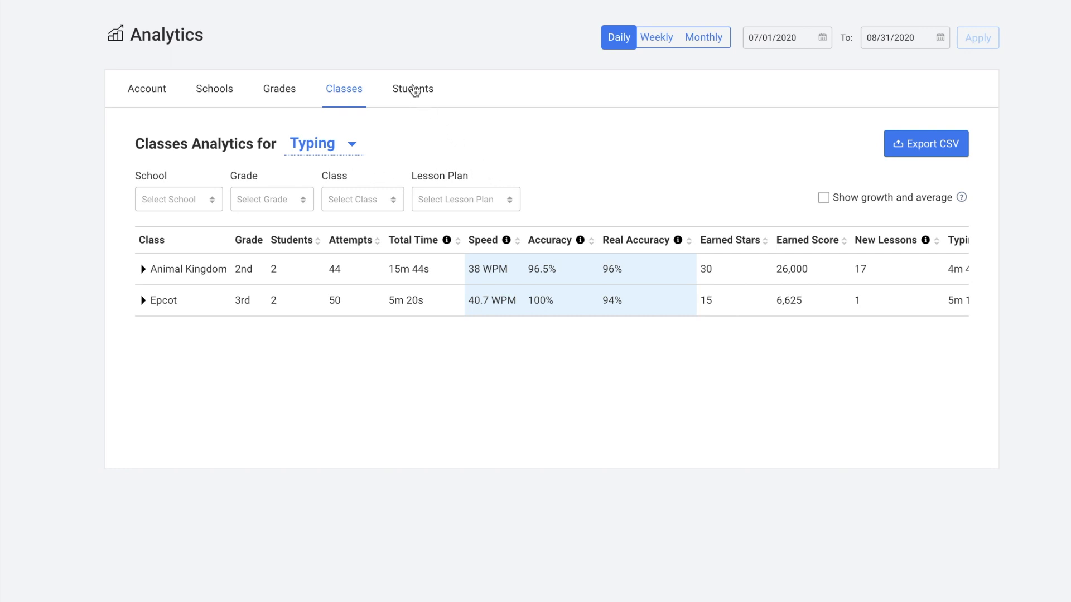
Show per-student analytics with the first student's daily breakdown, growth and averages, then return to Classes.
left_click(414, 90)
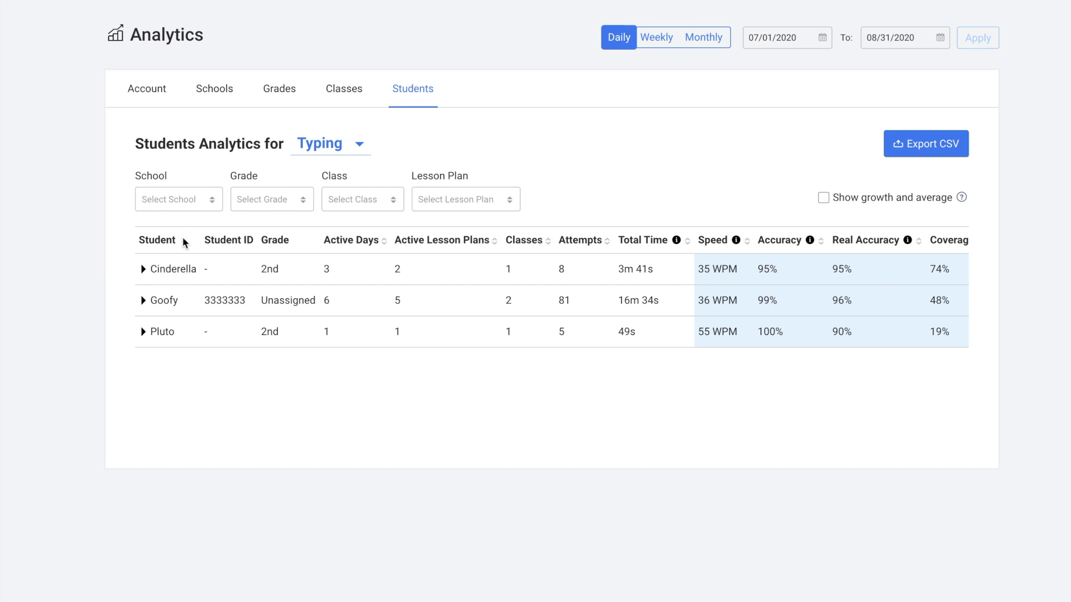
left_click(144, 272)
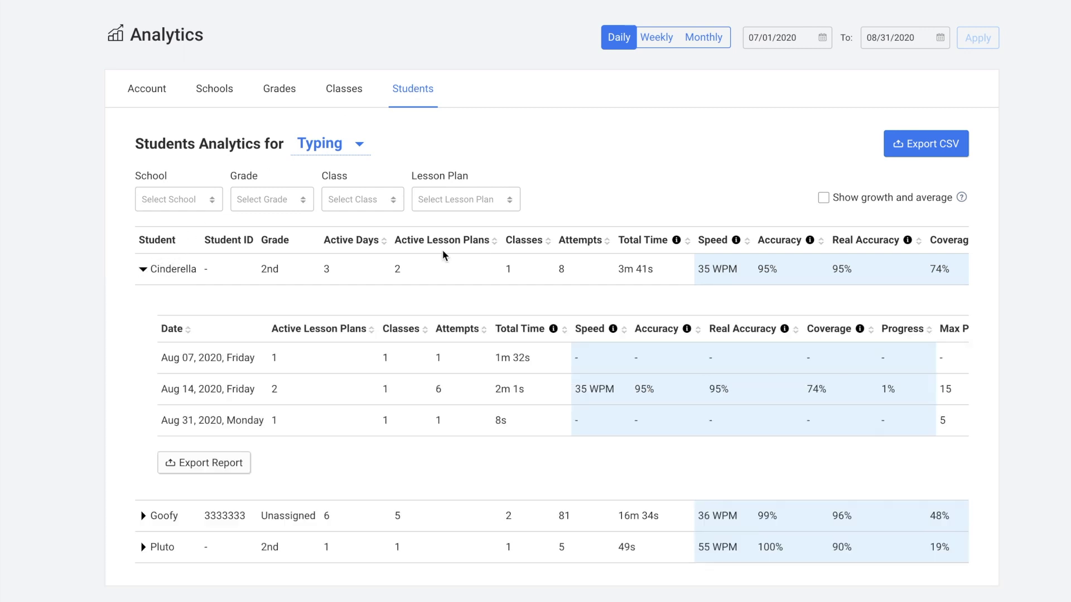
left_click(824, 199)
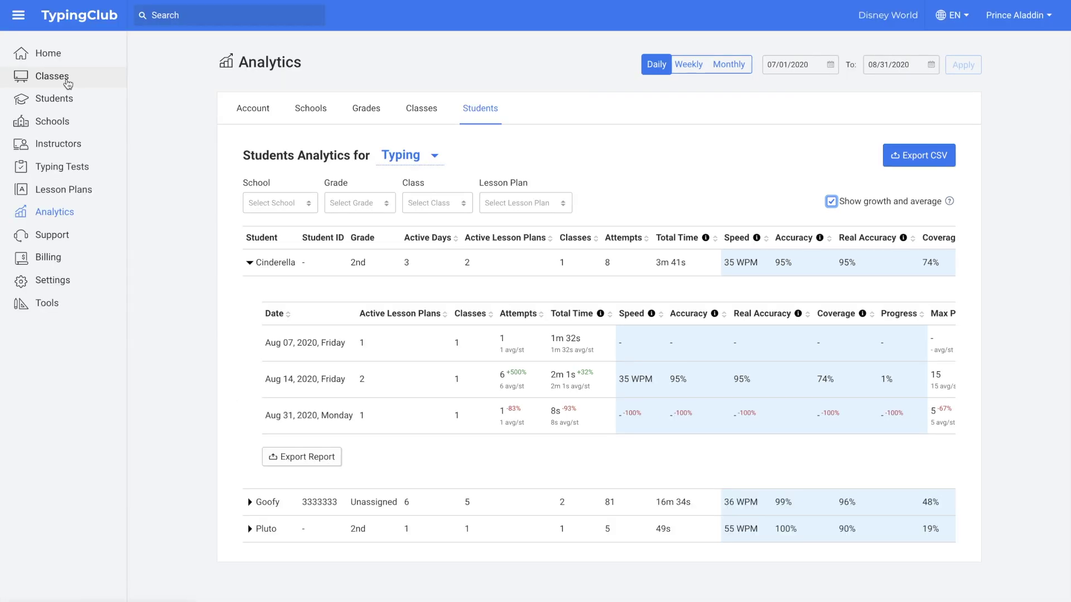
left_click(51, 76)
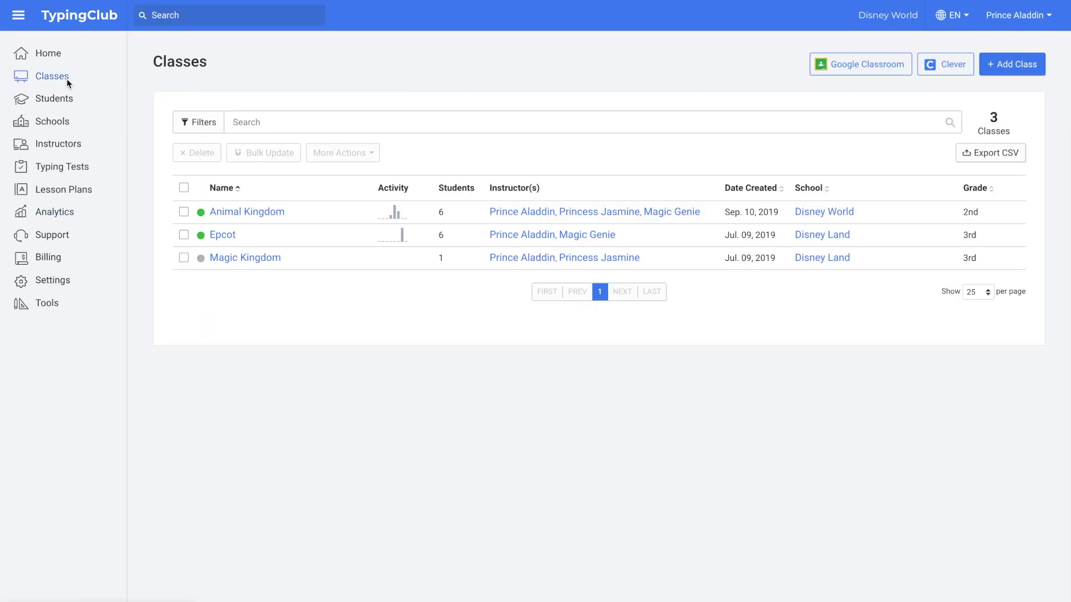
Open the Epcot class's Reports tab, from Activity Log to Typing Stats.
left_click(222, 235)
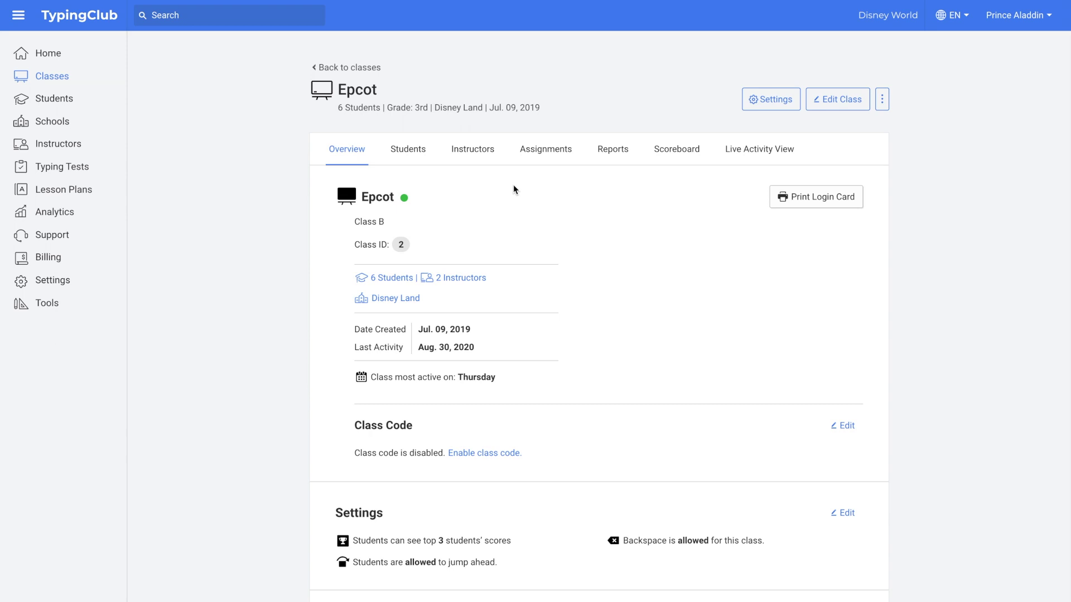
left_click(615, 156)
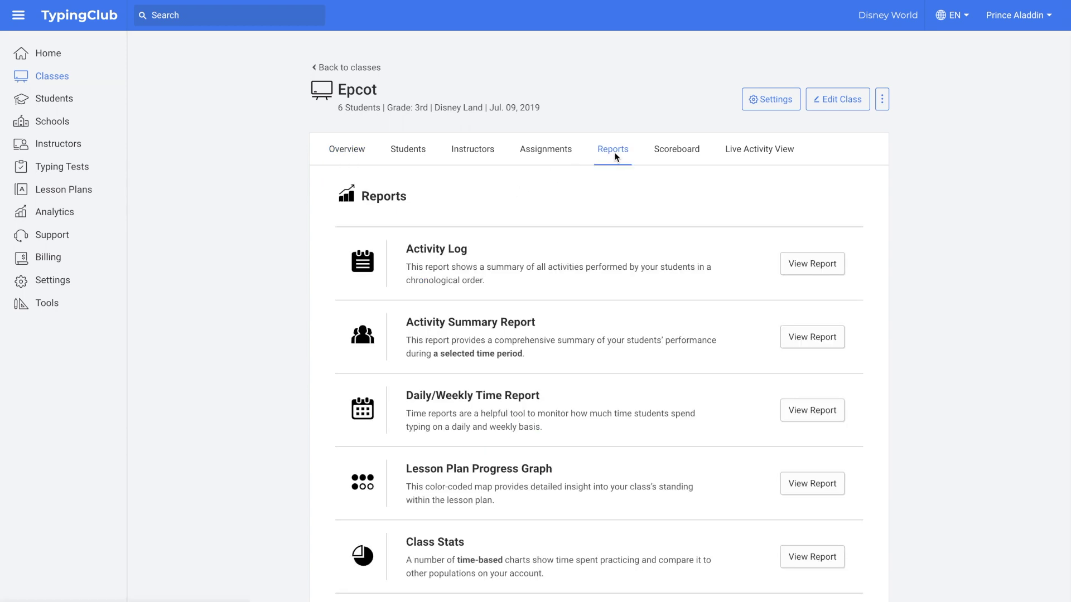
scroll(289, 252, "down", 2)
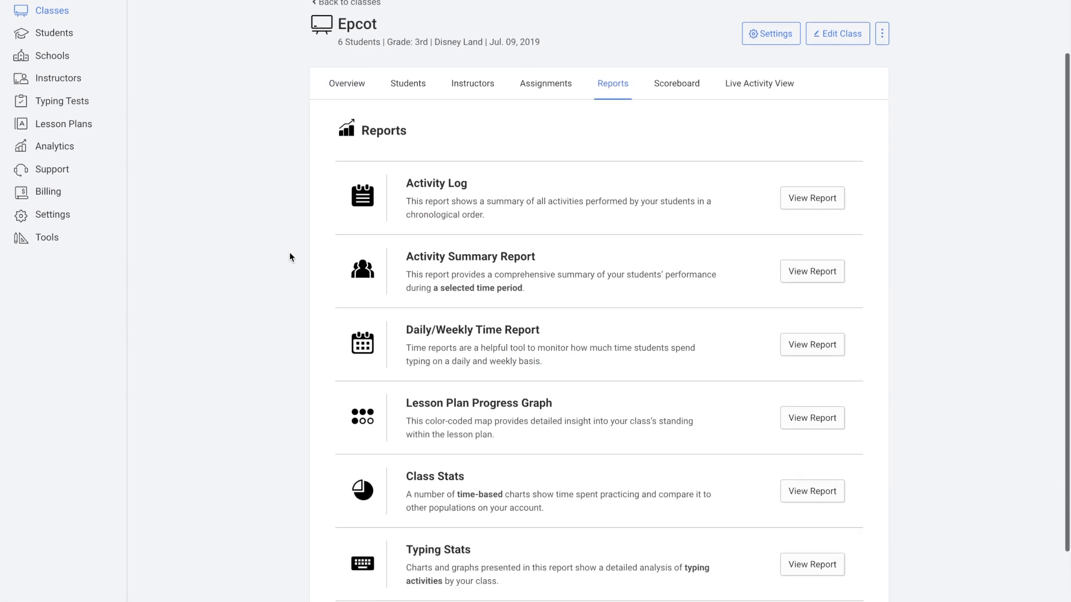